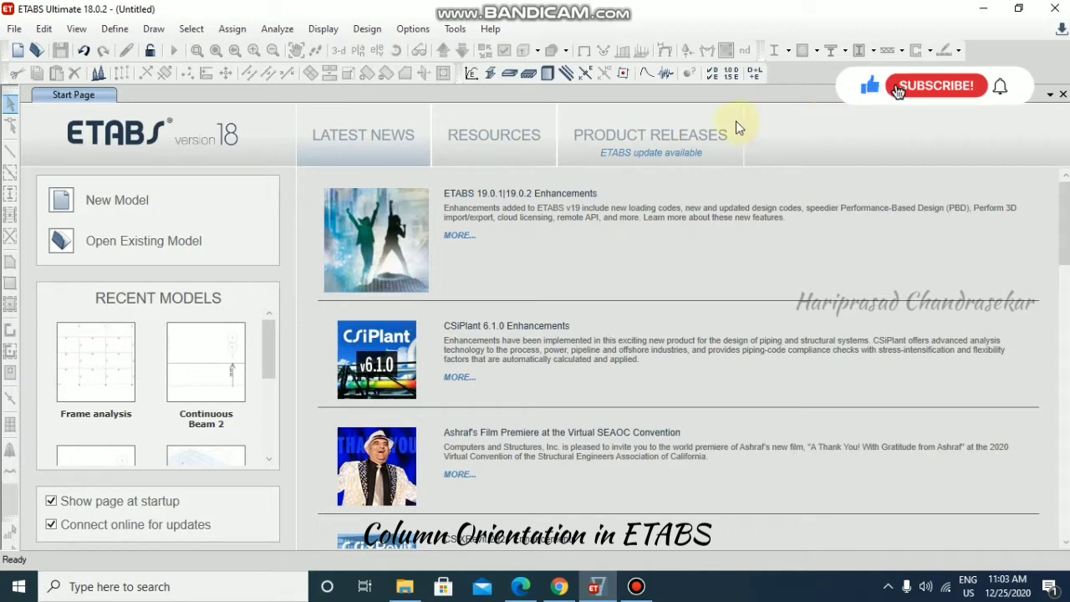
# Create a Grid Only model from built-in settings: 4x4 grid at 8 m spacing, four 3 m stories
pyautogui.click(88, 201)
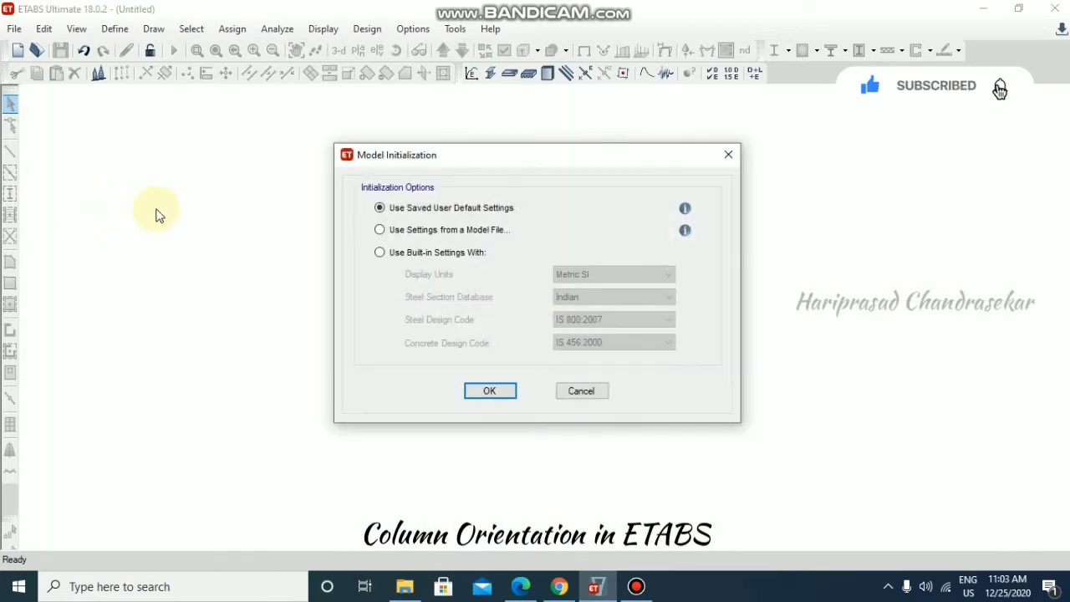
pyautogui.click(379, 252)
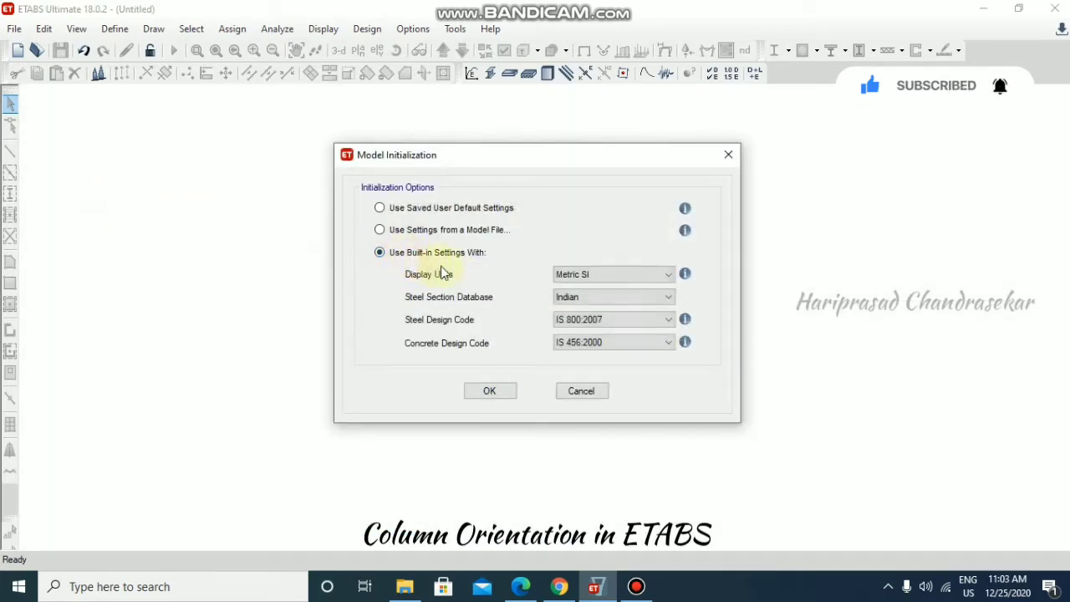
pyautogui.click(507, 392)
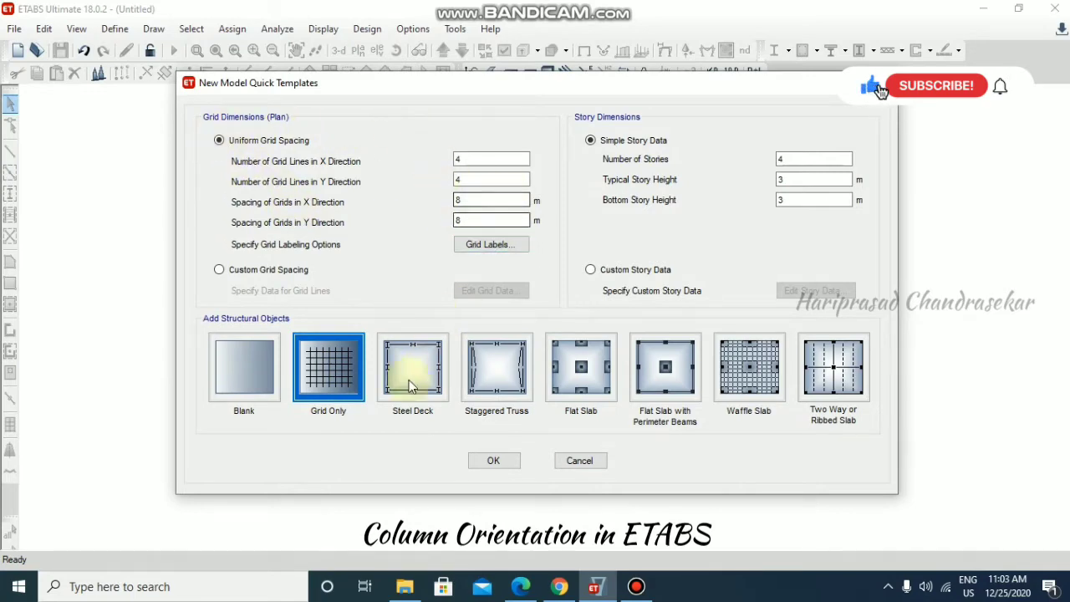
pyautogui.click(493, 462)
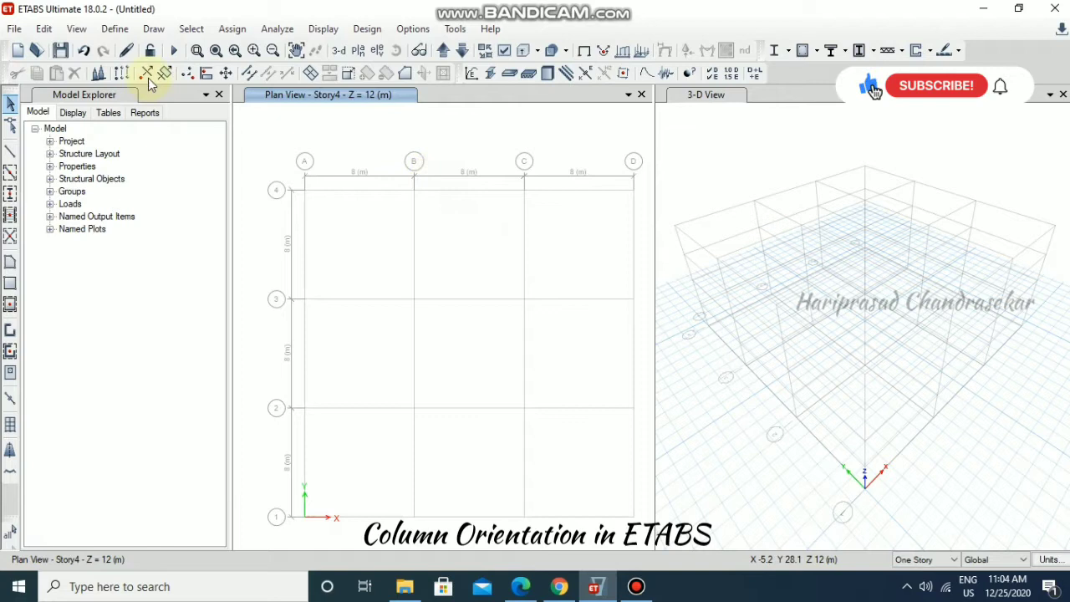
# Open the frame section list and review the 375 mm square ConcCol section without changing it
pyautogui.click(117, 29)
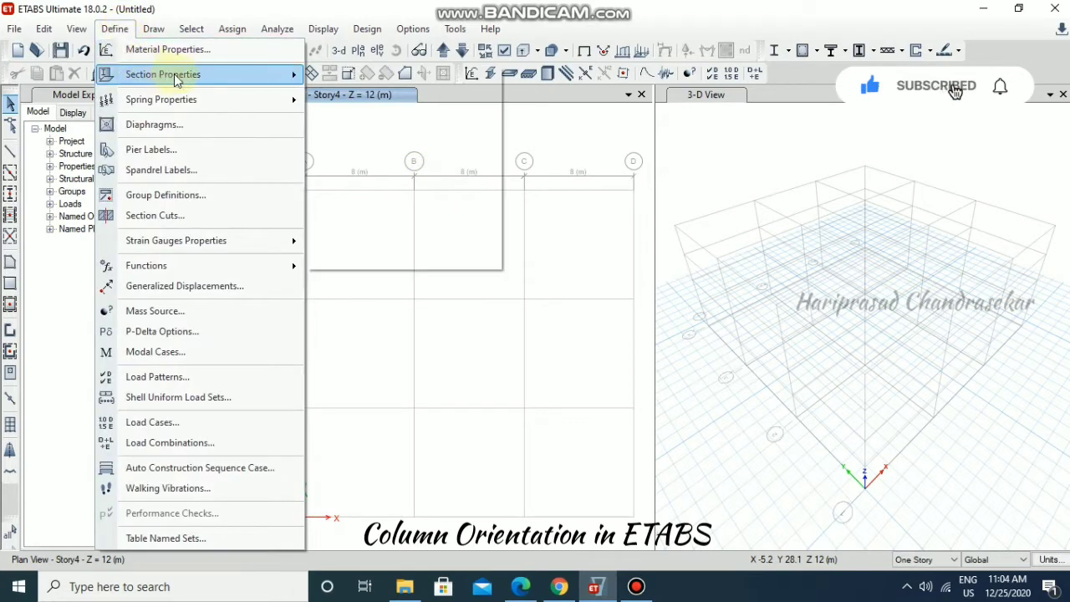
pyautogui.moveTo(200, 75)
pyautogui.click(365, 76)
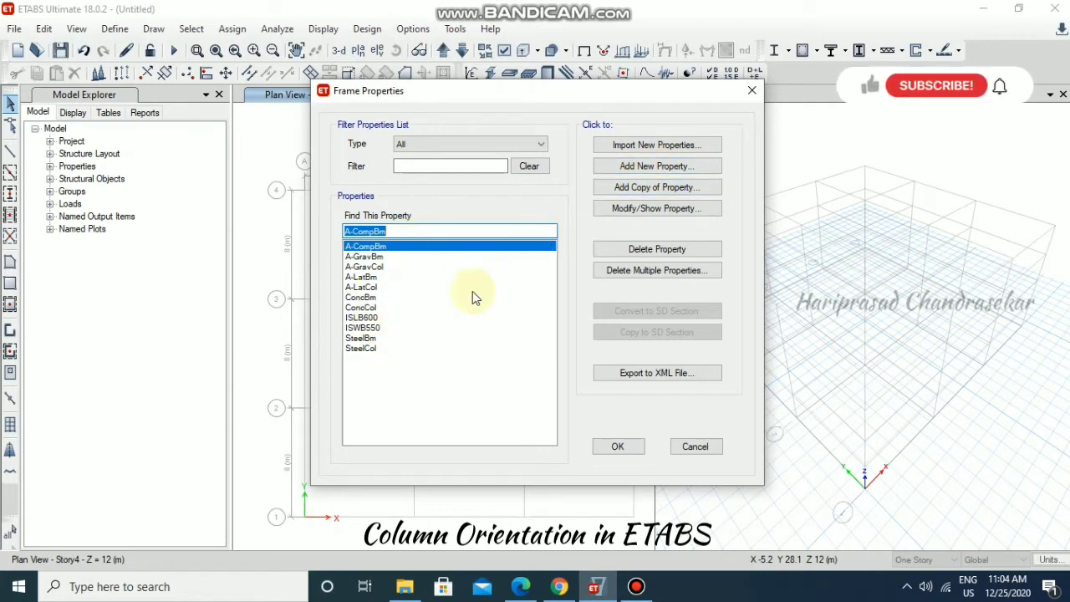
pyautogui.click(367, 309)
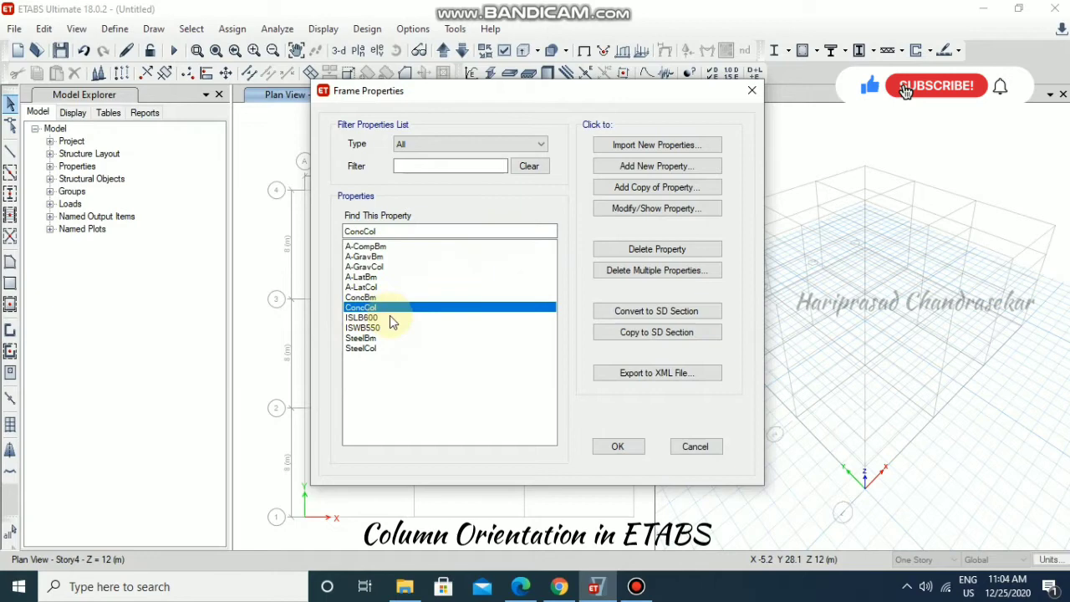
pyautogui.click(645, 216)
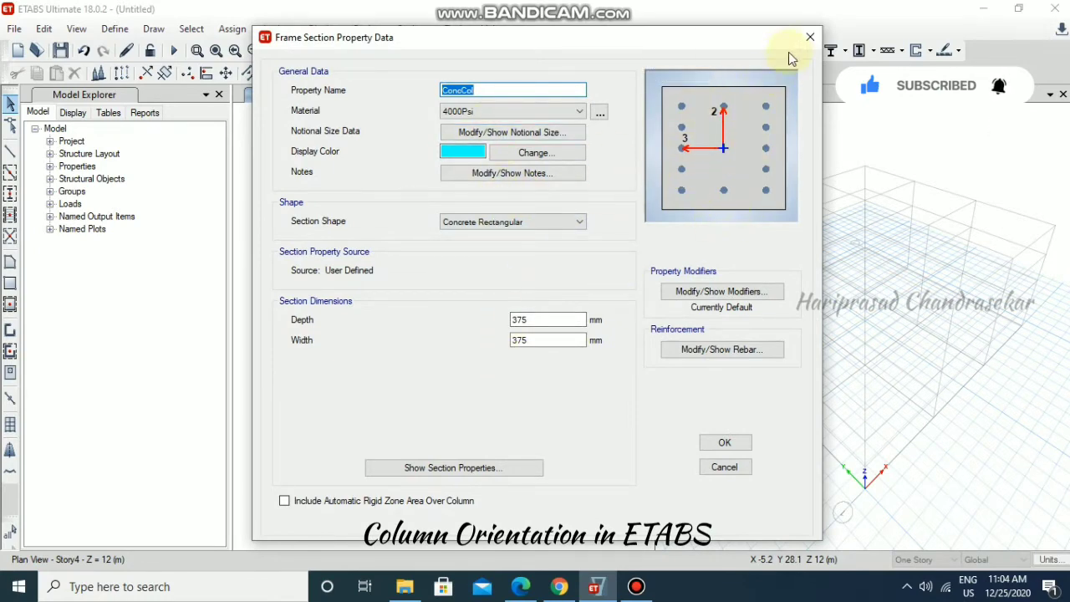
pyautogui.click(810, 36)
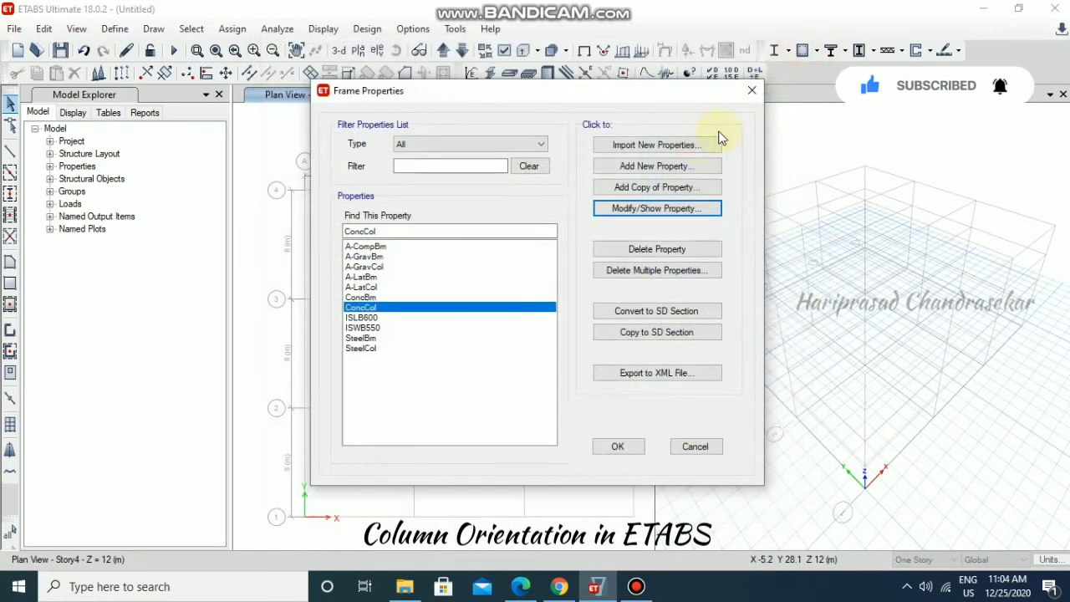
# Add a new concrete rectangular frame section named C230x500
pyautogui.click(679, 169)
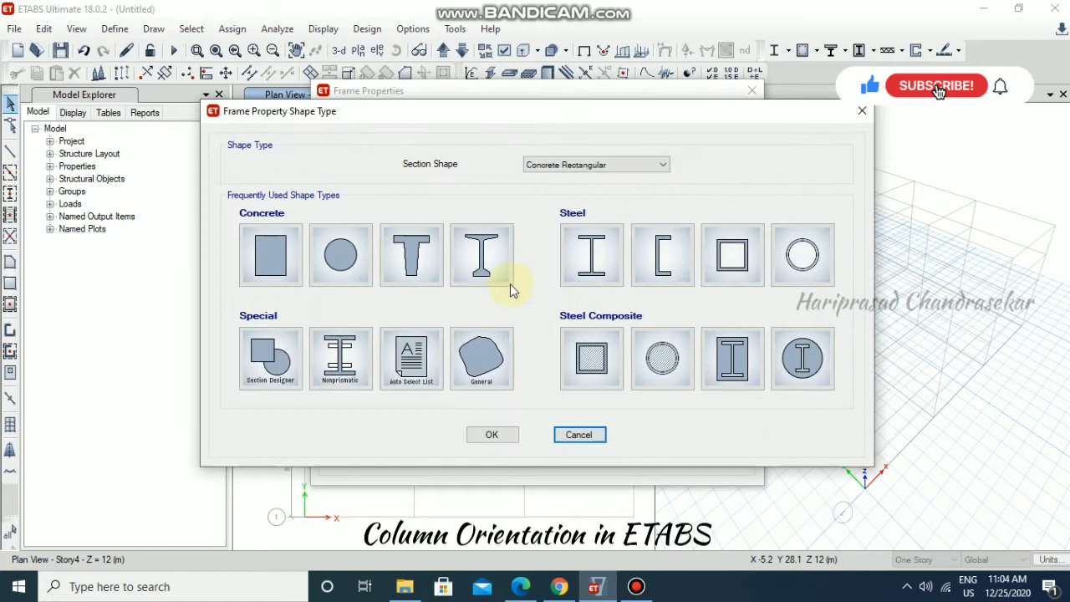
pyautogui.click(270, 259)
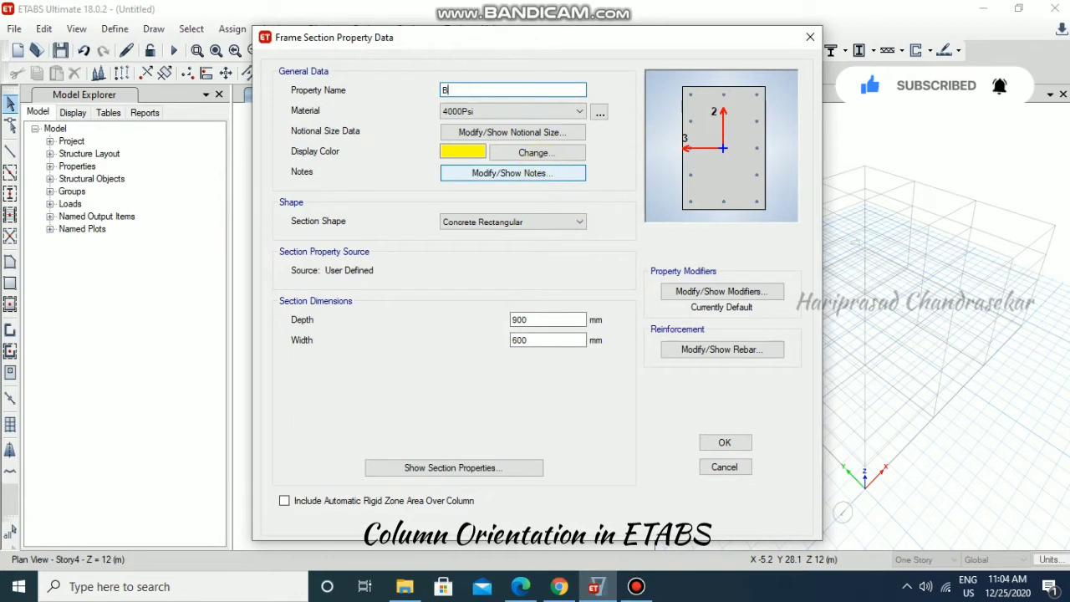
pyautogui.write('B230x500')
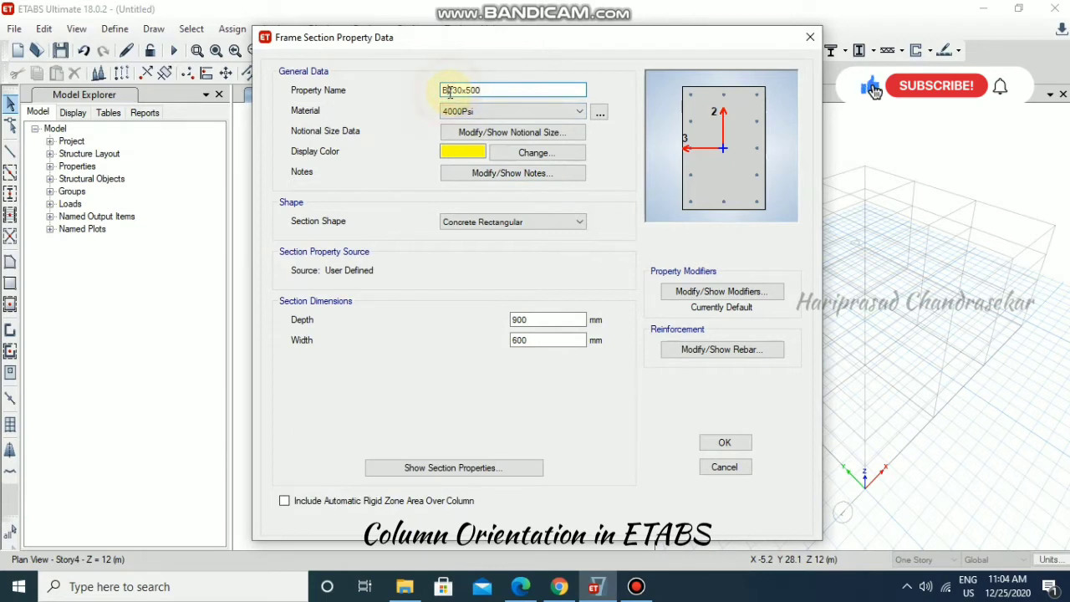
pyautogui.moveTo(449, 92); pyautogui.dragTo(437, 98)
pyautogui.write('C')
# Set the C230x500 section's width to 230 mm and depth to 500 mm
pyautogui.click(553, 344)
pyautogui.moveTo(553, 344); pyautogui.dragTo(465, 353)
pyautogui.write('2')
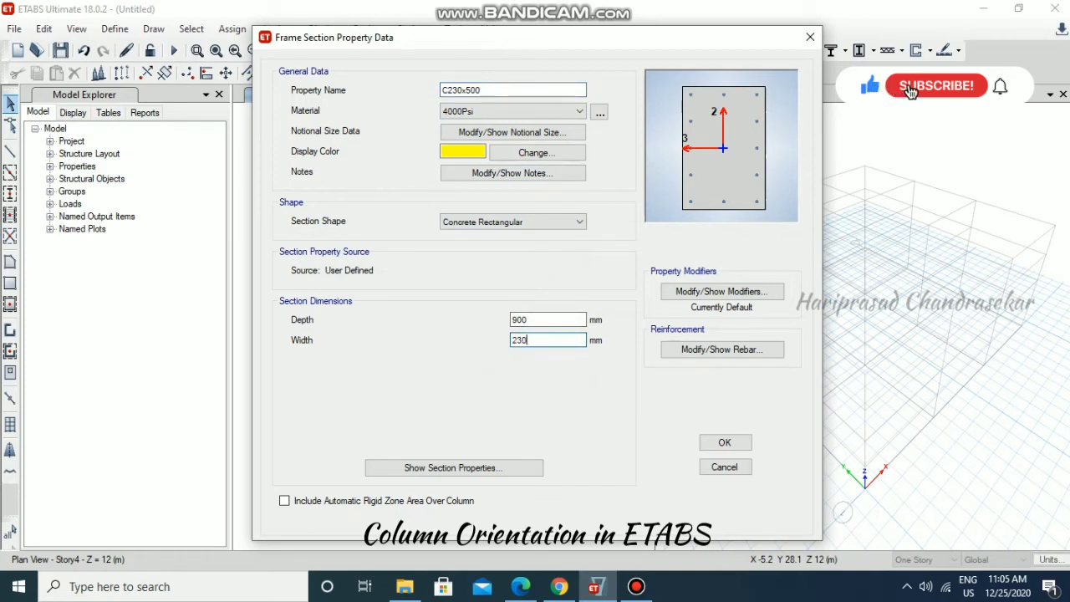
pyautogui.write('30')
pyautogui.click(563, 334)
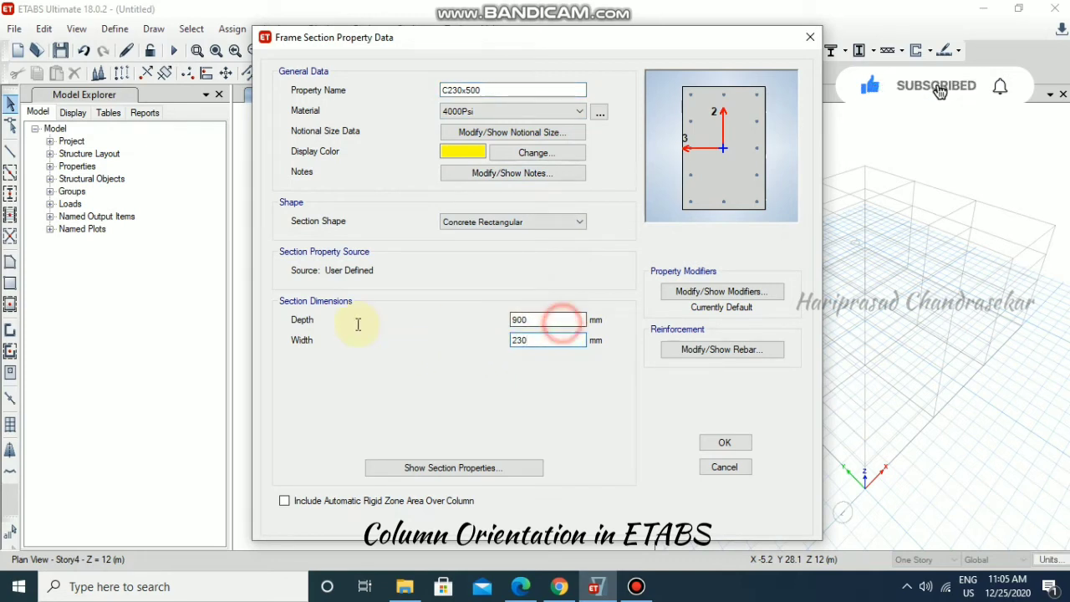
pyautogui.hotkey('shift', 'Tab')
pyautogui.write('50')
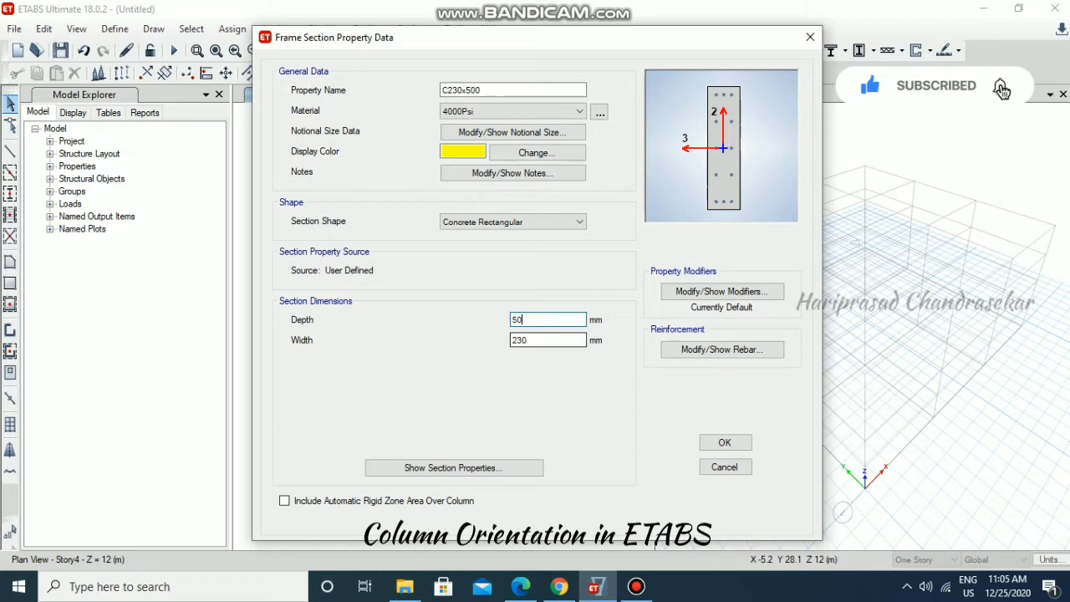
pyautogui.click(563, 338)
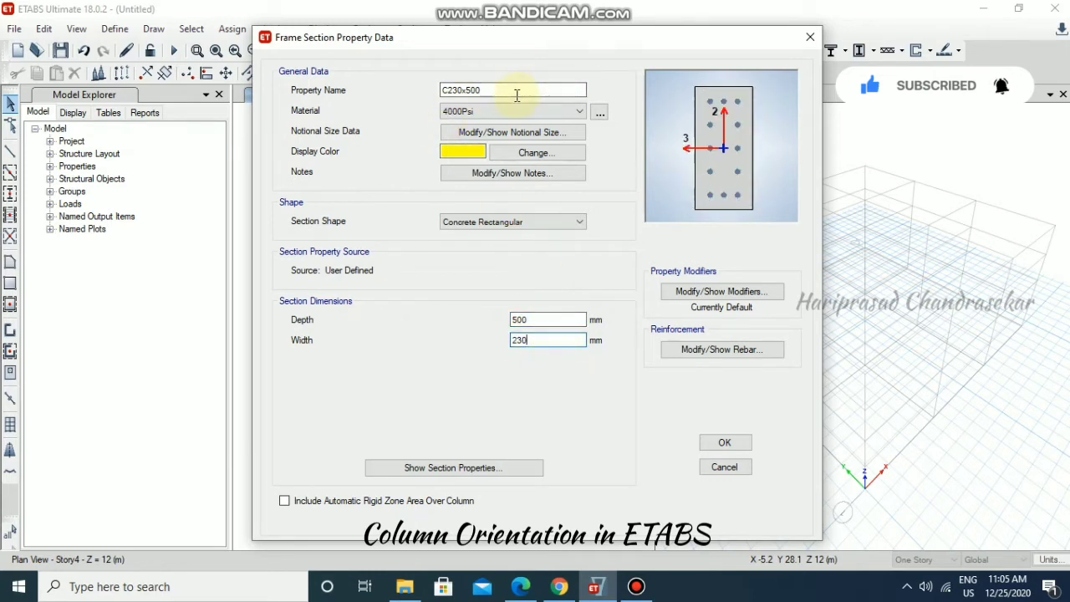
# Accept the default rebar settings, save C230x500 to the frame section list and close the dialogs
pyautogui.click(724, 354)
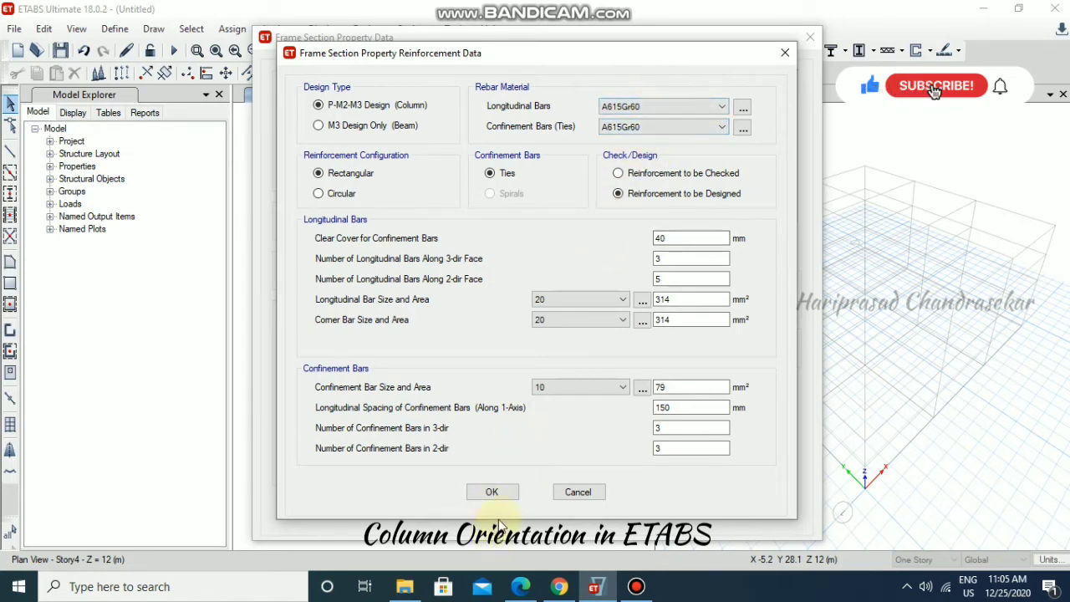
pyautogui.click(500, 494)
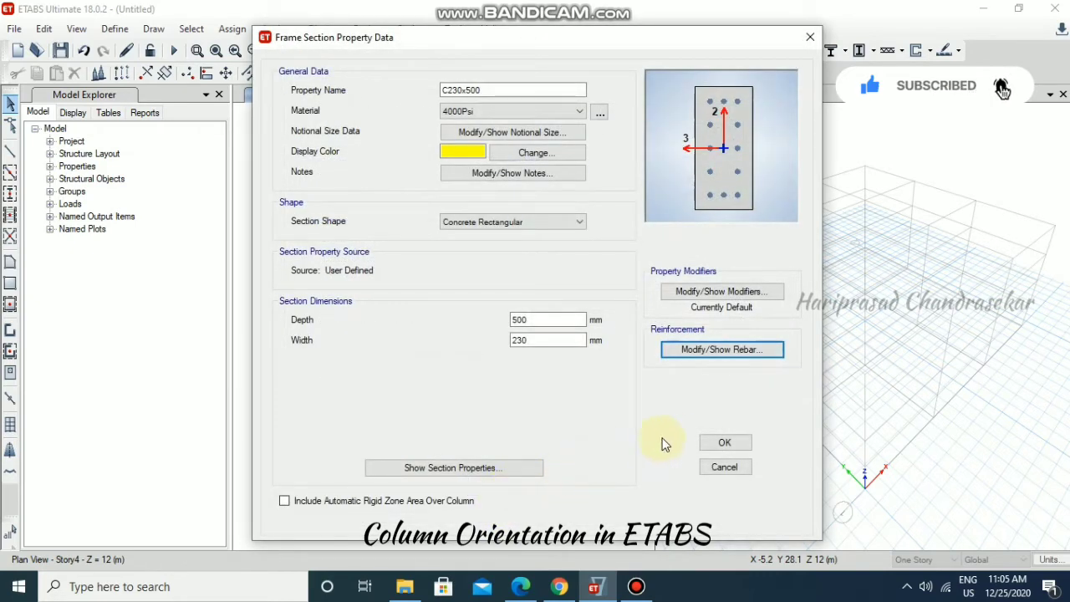
pyautogui.click(734, 443)
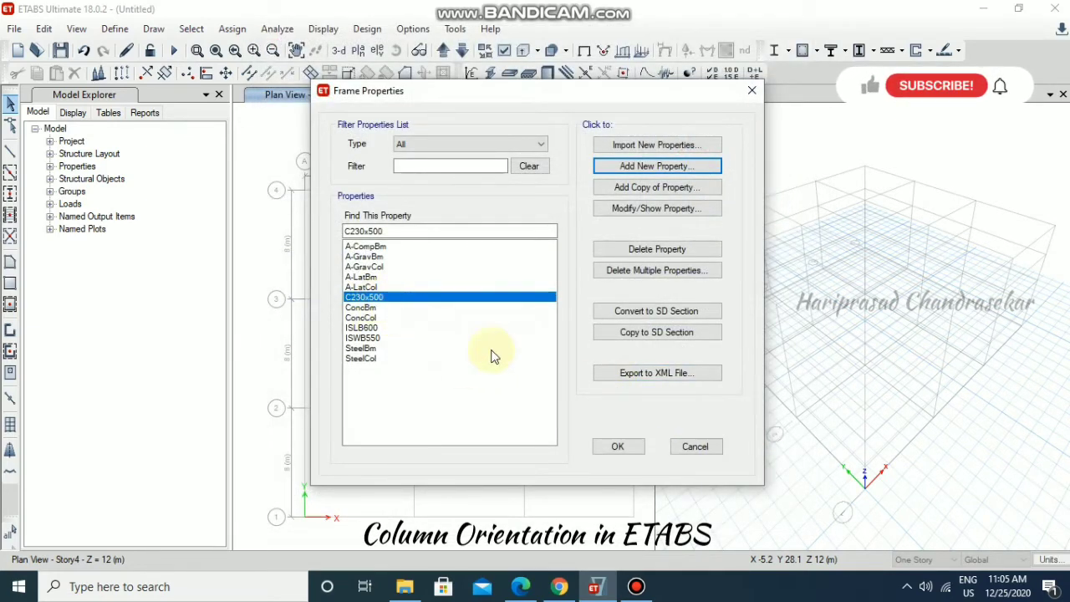
pyautogui.click(619, 447)
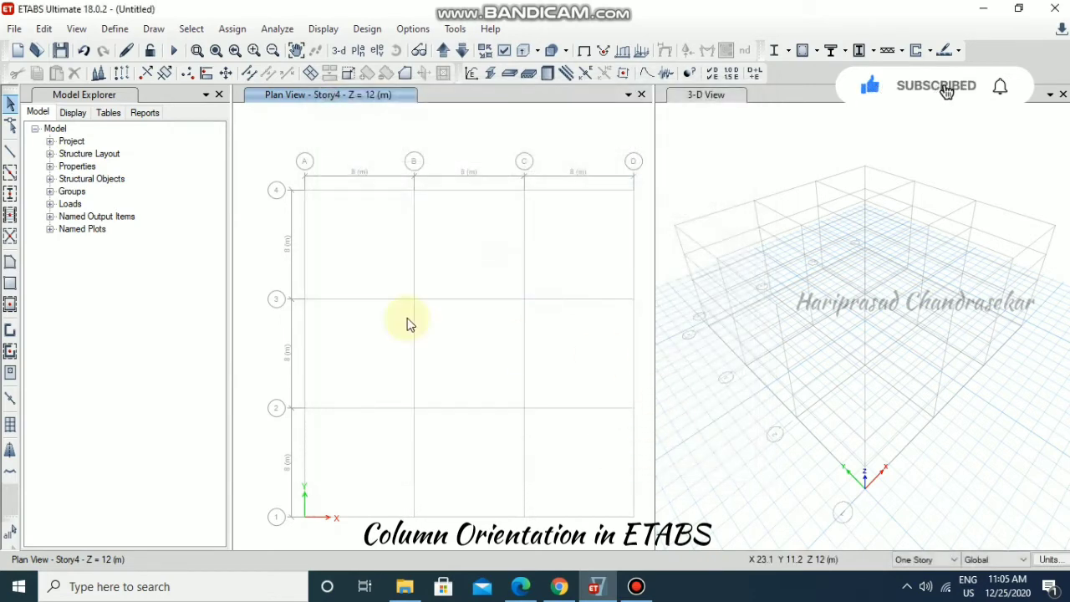
# Set Quick Draw Columns to use the C230x500 section
pyautogui.click(11, 193)
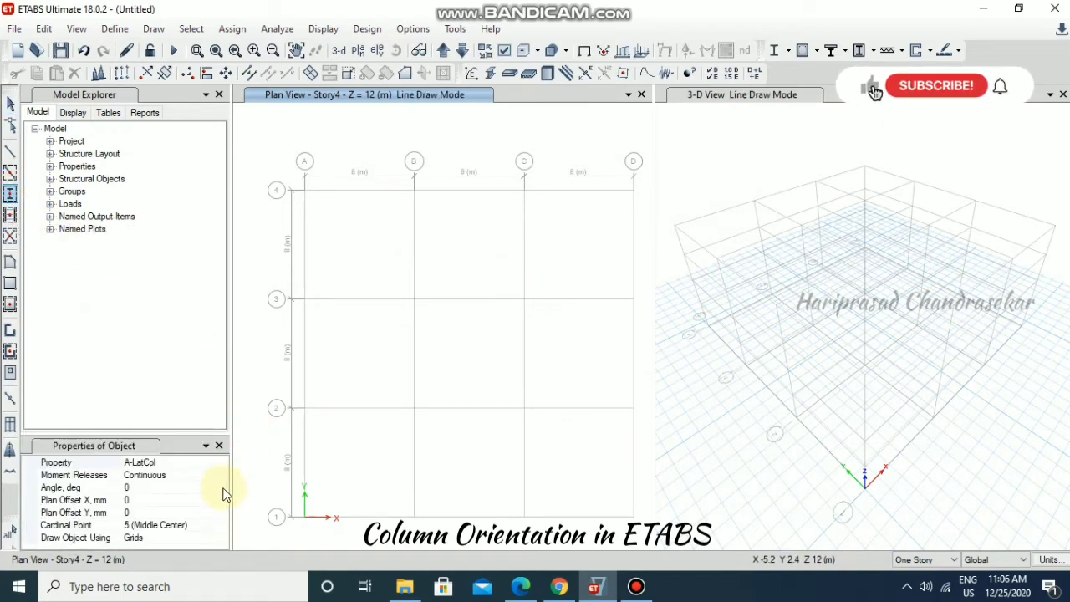
pyautogui.click(223, 463)
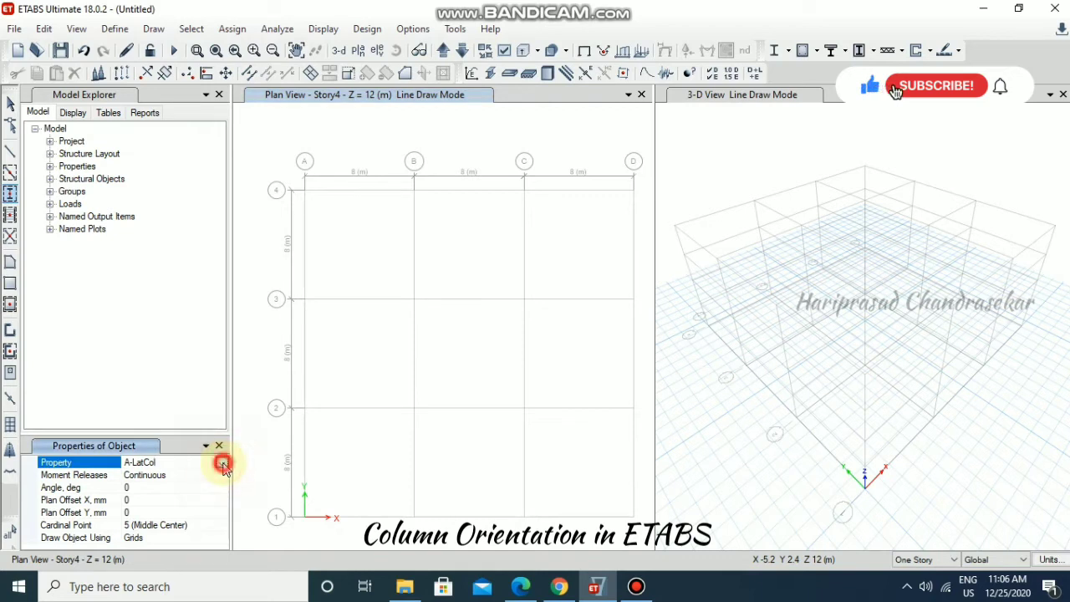
pyautogui.click(222, 462)
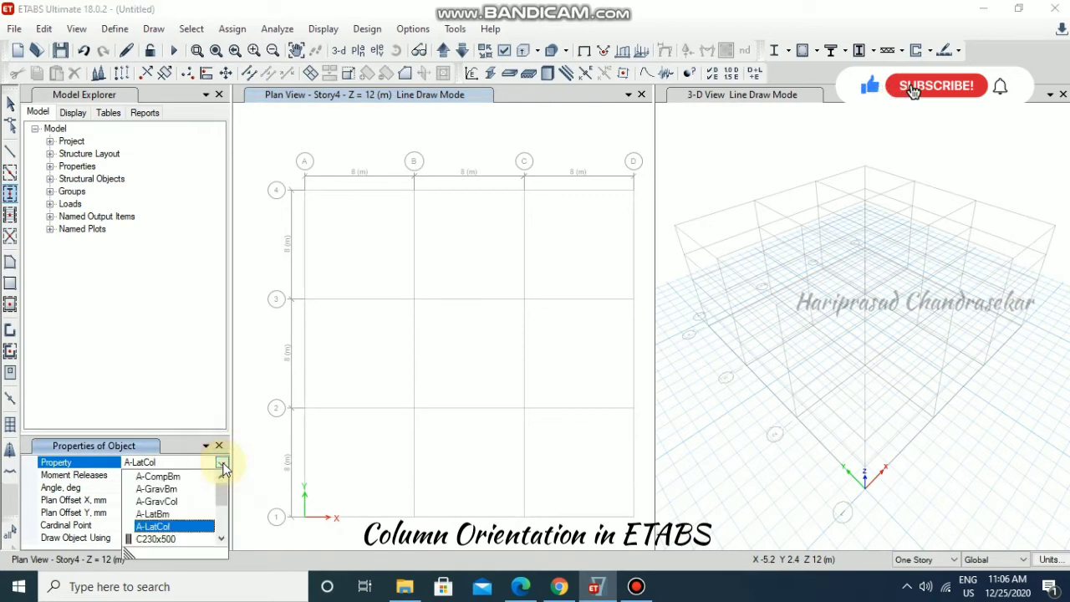
pyautogui.click(167, 542)
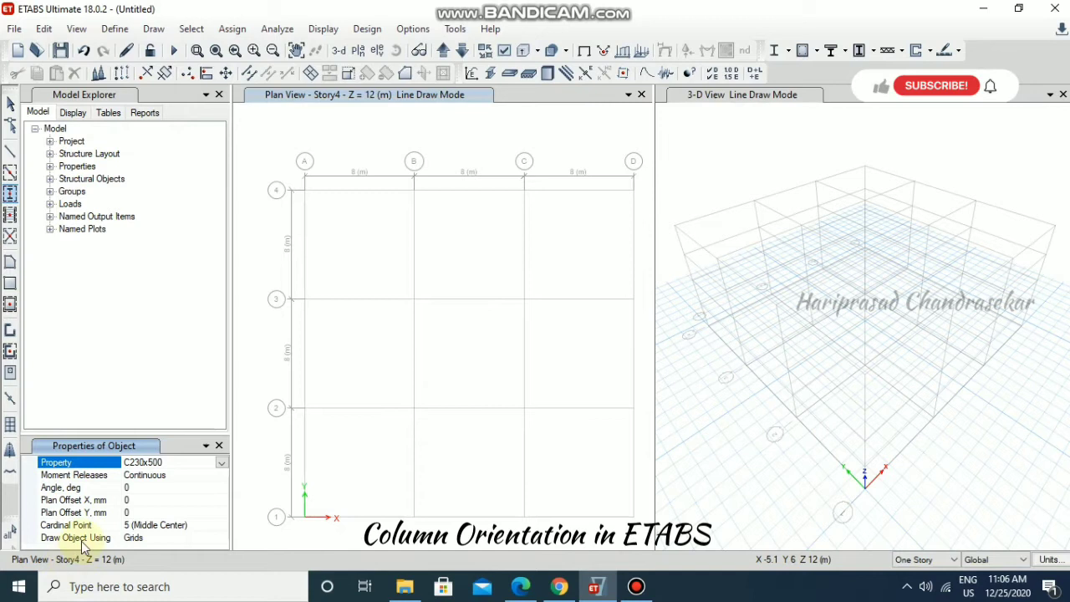
# Place columns at all sixteen grid intersections, then select the grid A columns between rows 2 and 3
pyautogui.moveTo(259, 151); pyautogui.dragTo(640, 549)
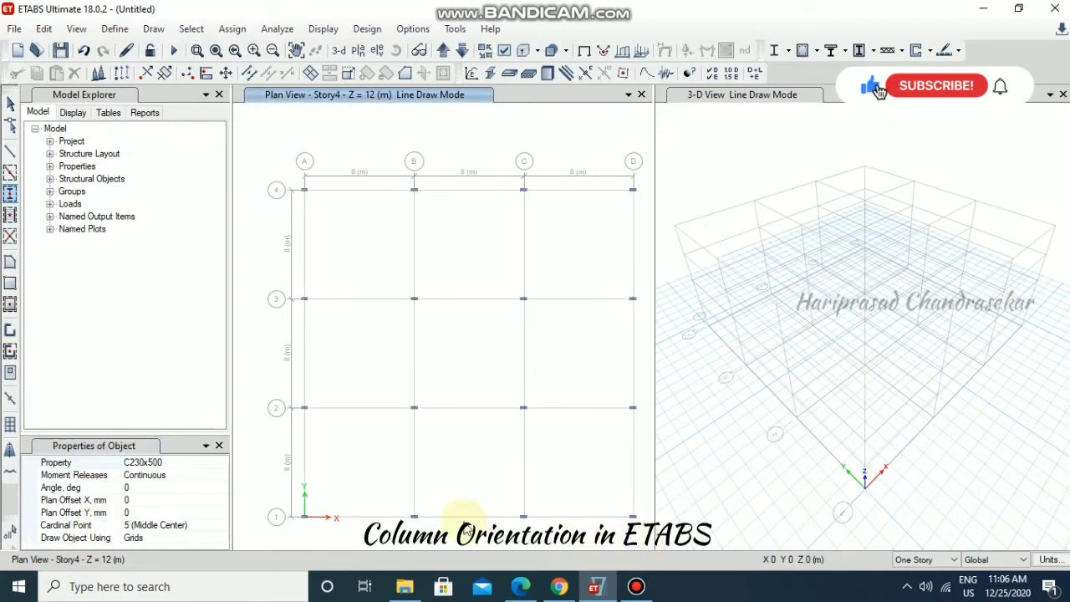
pyautogui.click(470, 349)
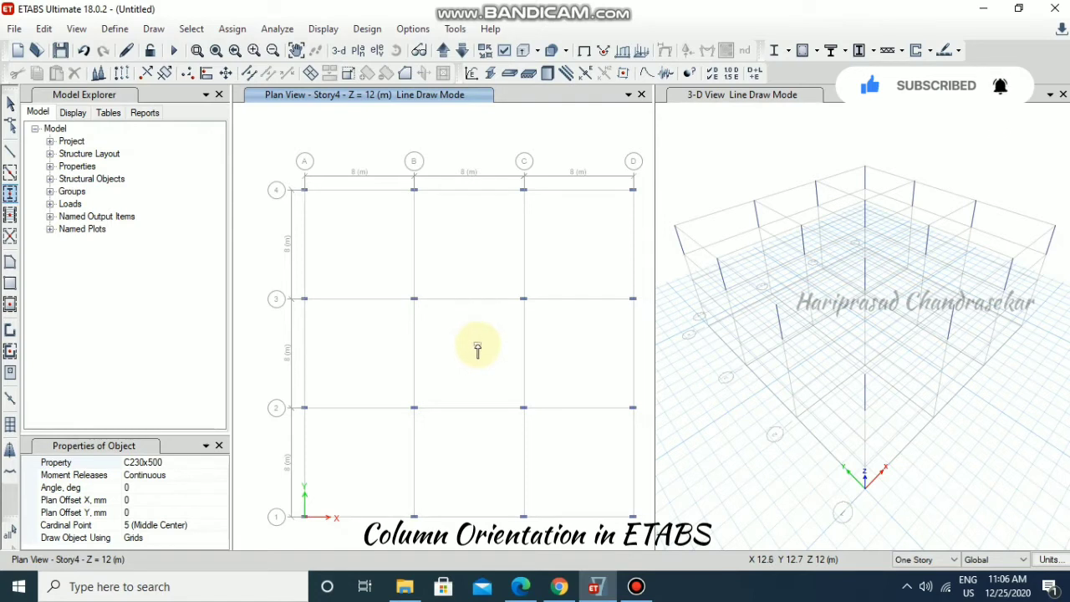
pyautogui.press('Escape')
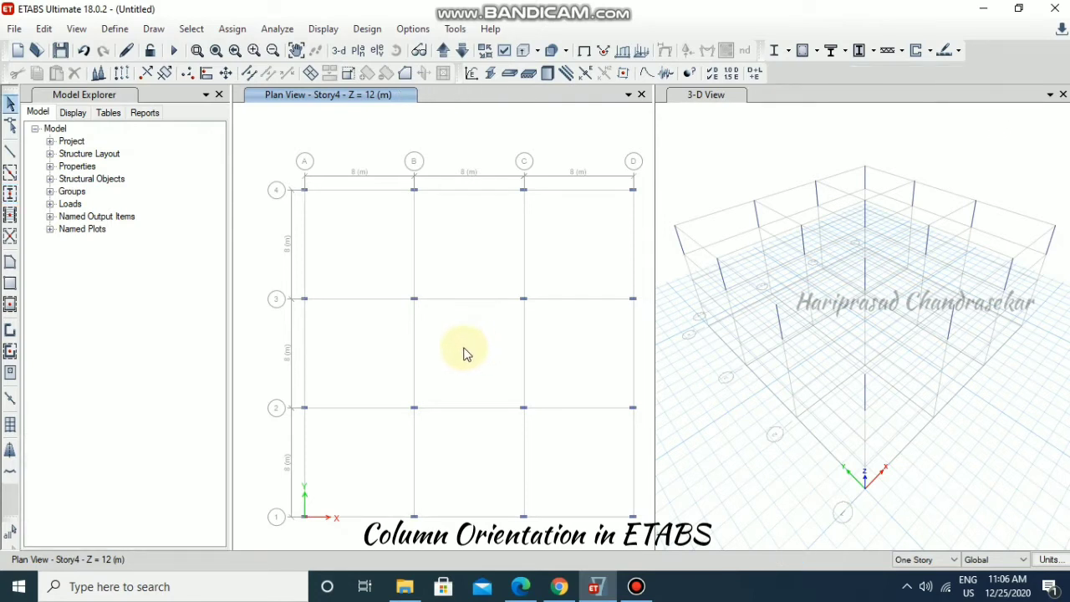
pyautogui.click(442, 341)
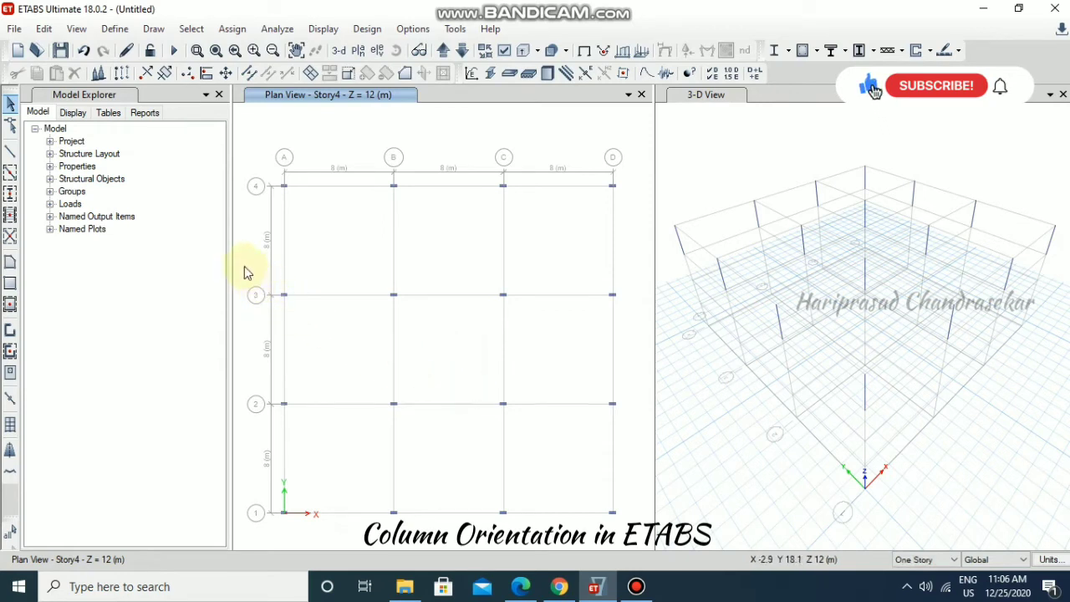
pyautogui.moveTo(244, 268); pyautogui.dragTo(321, 438)
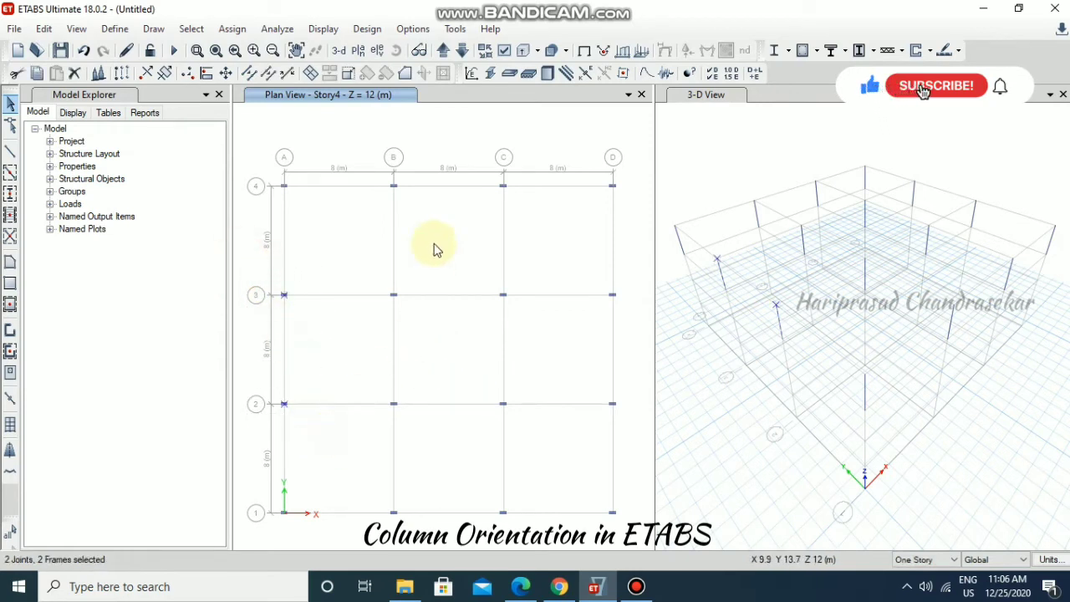
# Add the B4–C4, D3–D2 and B1–C1 columns to the selection and bring up Assign > Frame
pyautogui.moveTo(382, 178); pyautogui.dragTo(532, 212)
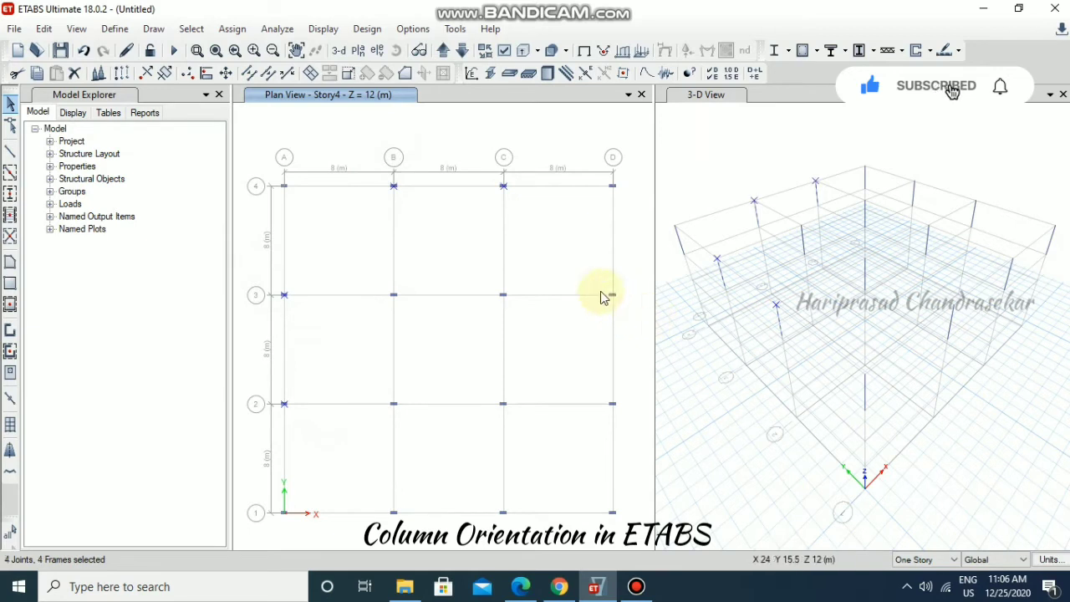
pyautogui.moveTo(583, 279); pyautogui.dragTo(640, 441)
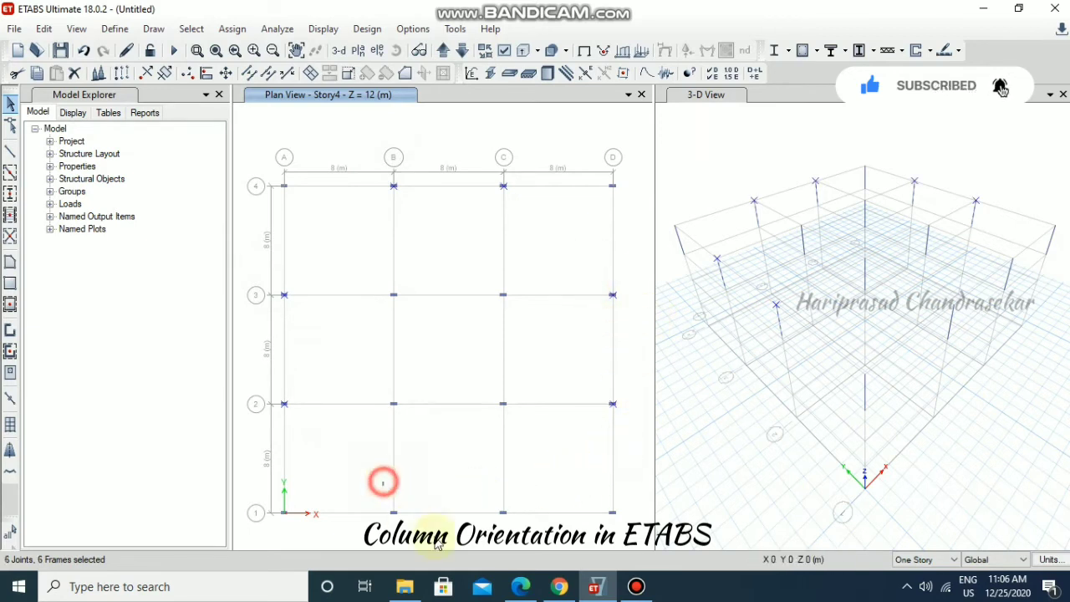
pyautogui.moveTo(383, 481); pyautogui.dragTo(537, 546)
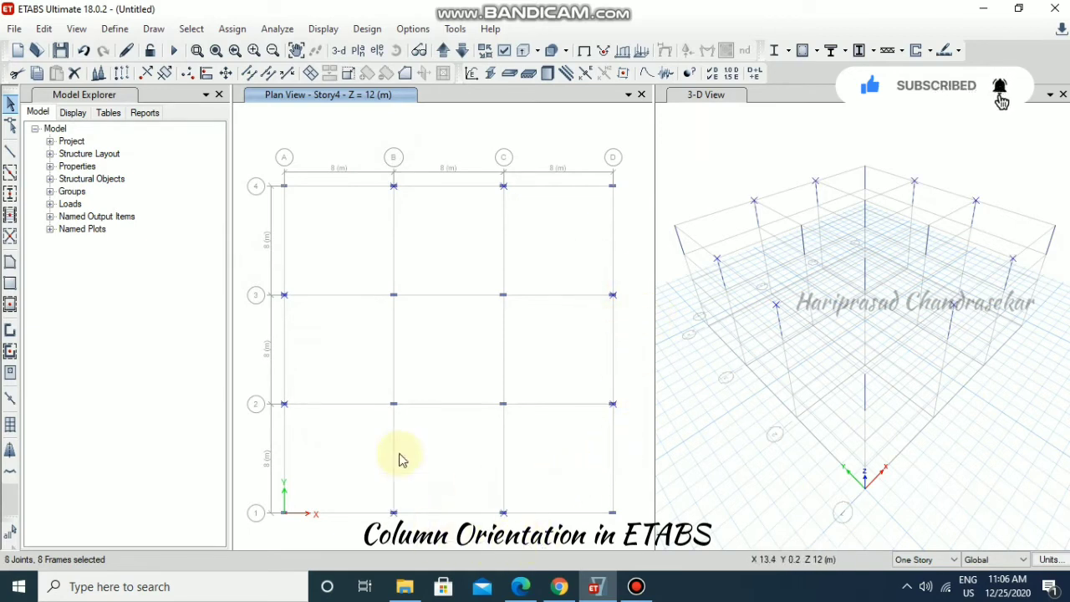
pyautogui.click(191, 29)
pyautogui.moveTo(233, 34)
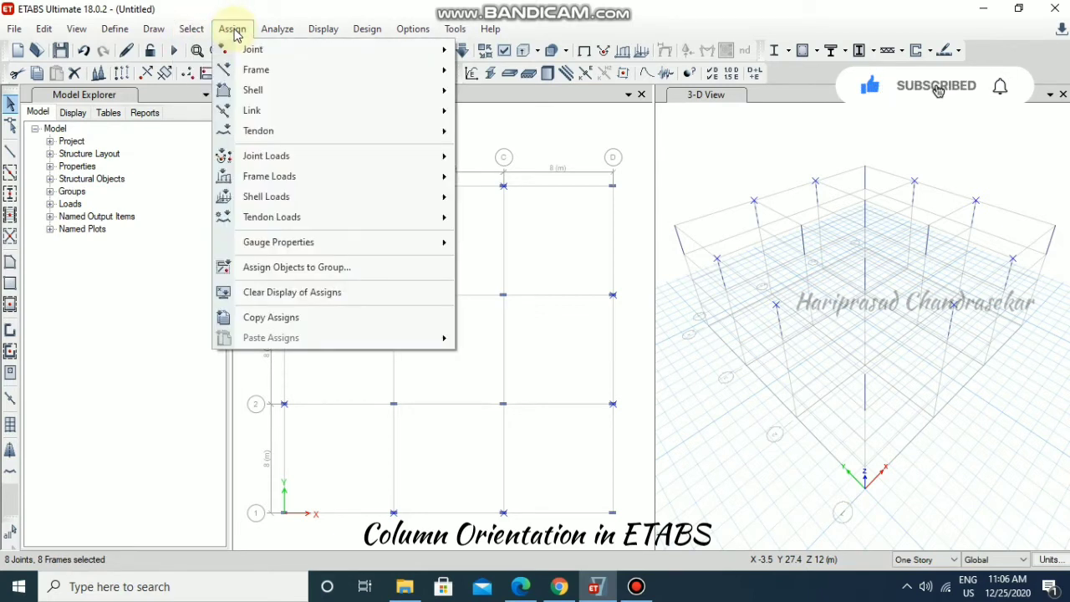
pyautogui.moveTo(268, 73)
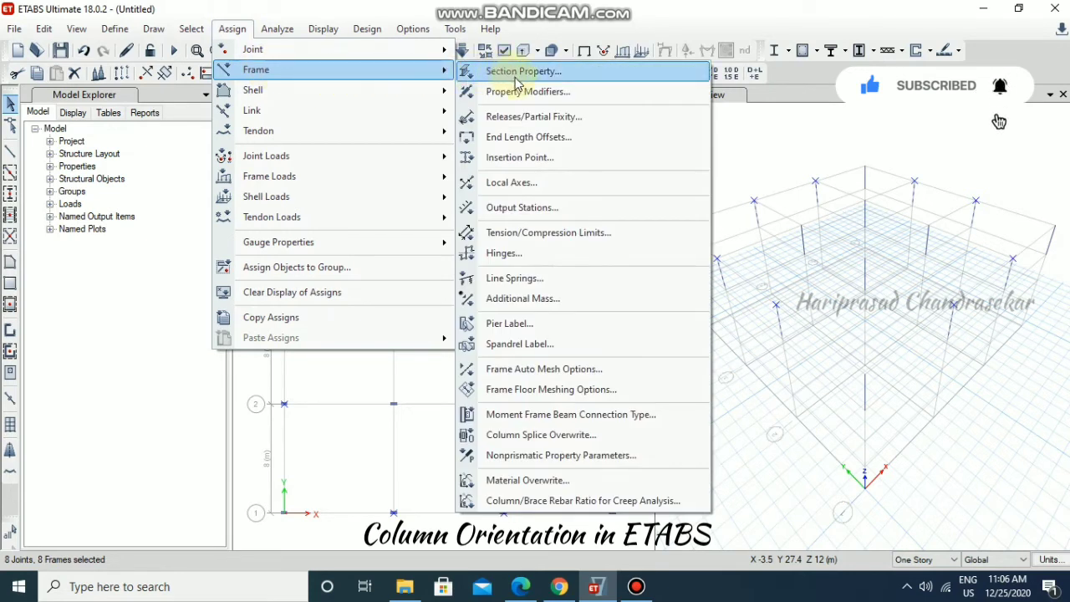
# Rotate the selected perimeter columns' local axes to a 90° angle
pyautogui.click(527, 189)
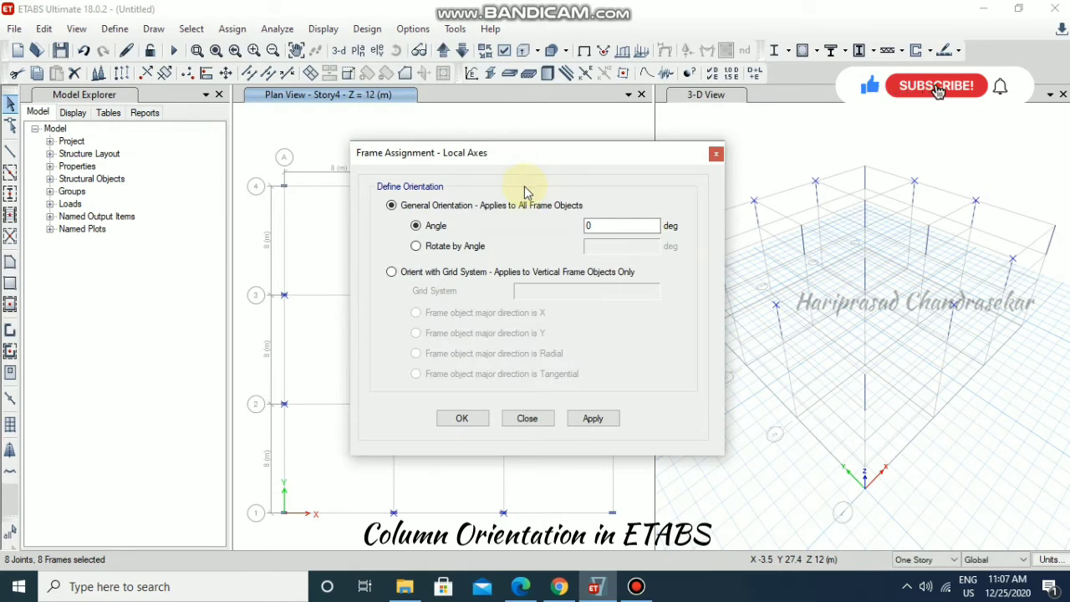
pyautogui.doubleClick(609, 226)
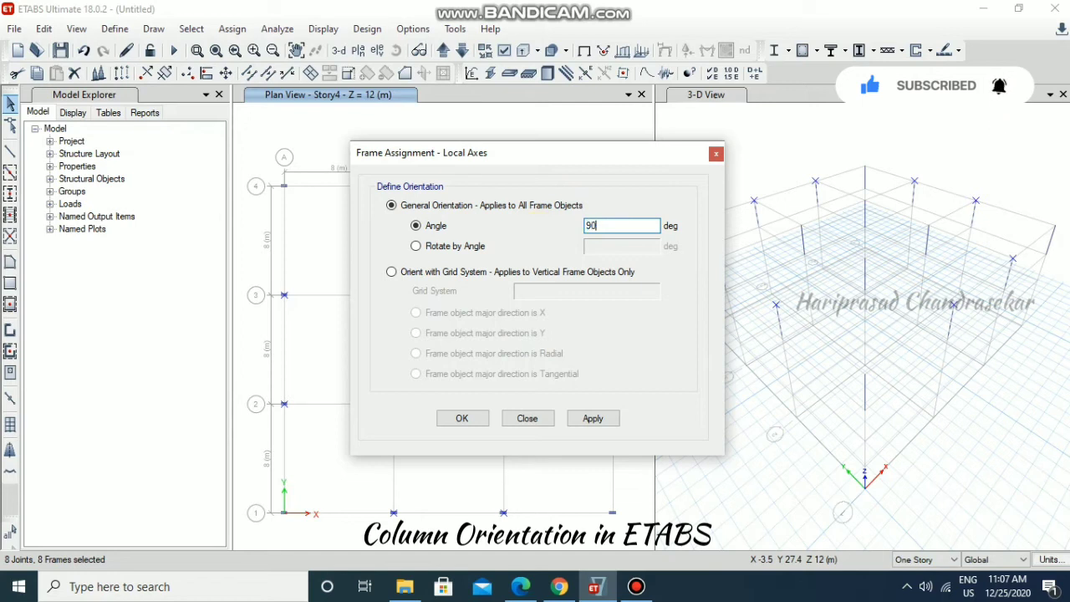
pyautogui.click(600, 419)
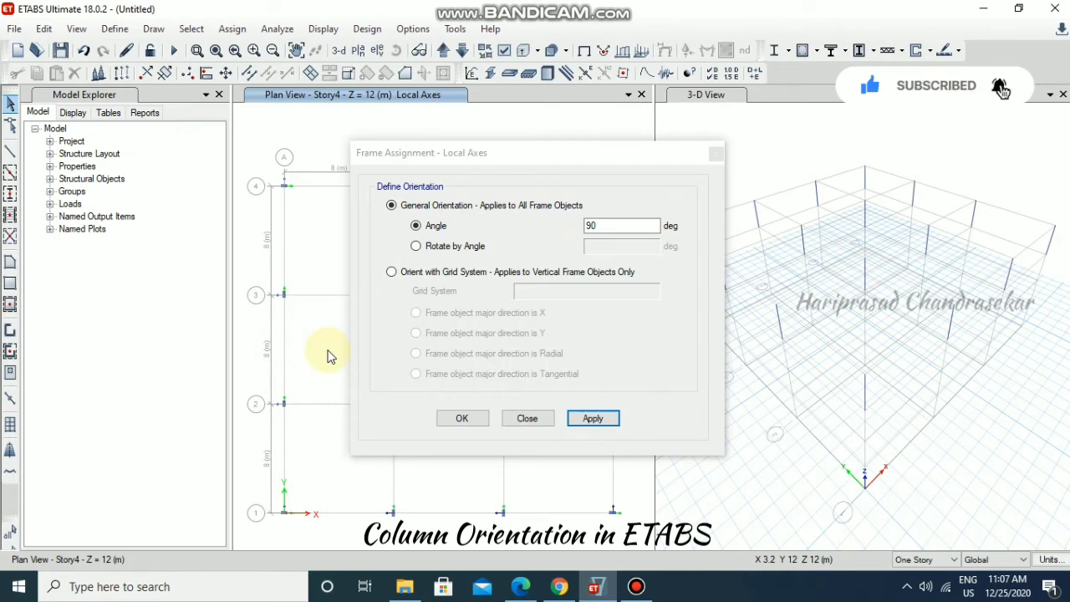
pyautogui.click(462, 420)
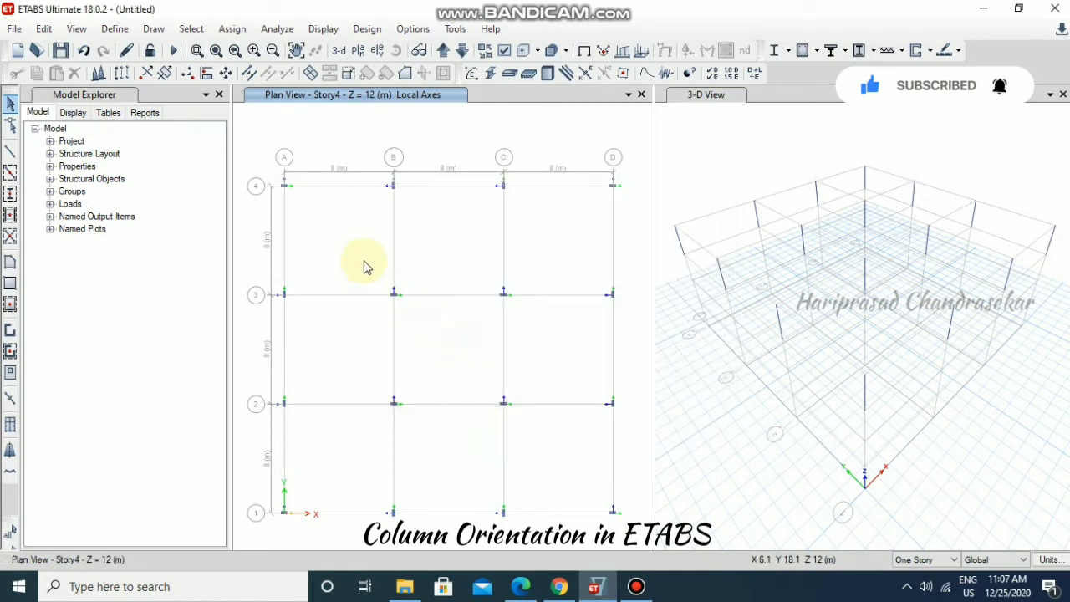
# Draw a C230x500 column at a 45° angle on grid line 3 between B and C
pyautogui.moveTo(365, 265); pyautogui.dragTo(473, 382)
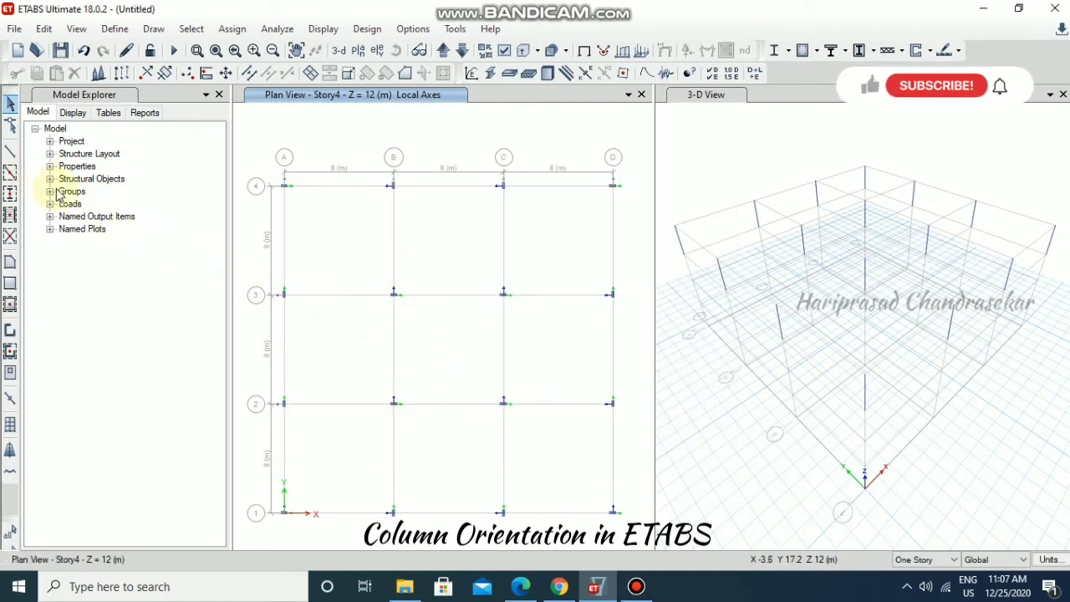
pyautogui.click(11, 194)
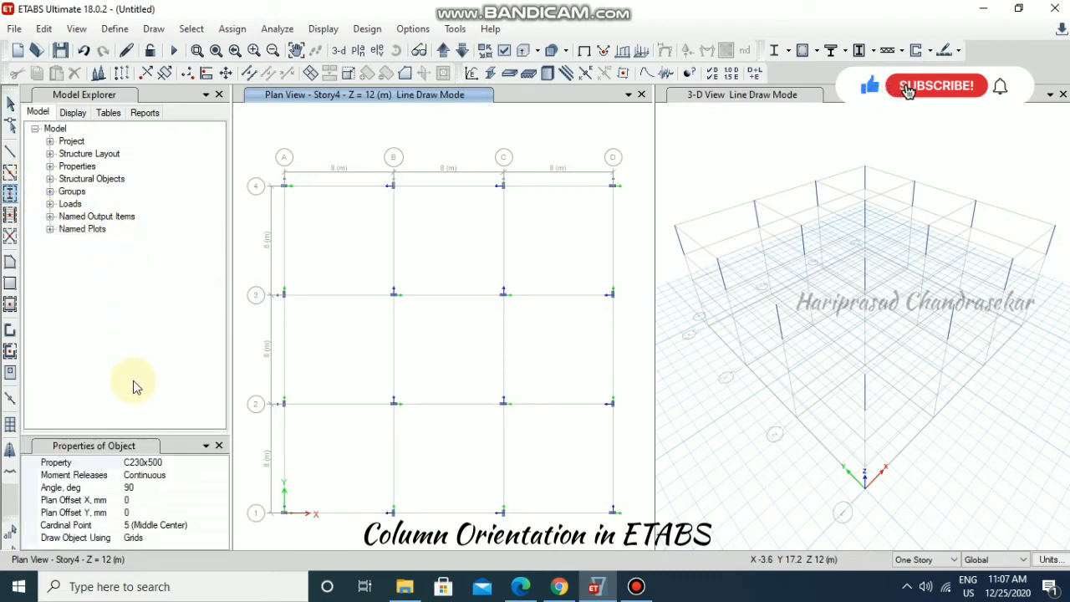
pyautogui.click(145, 489)
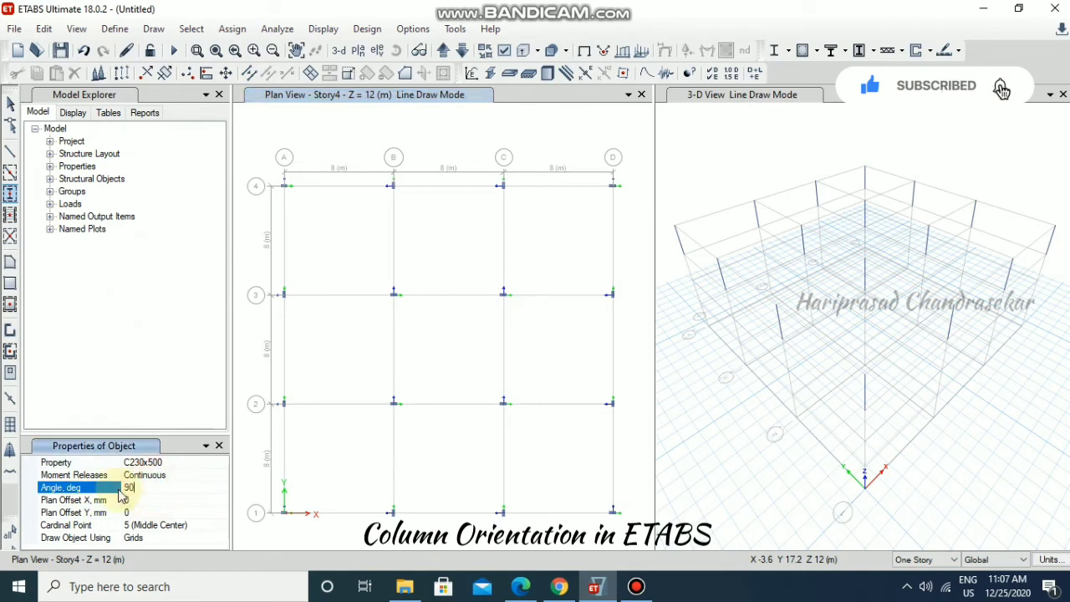
pyautogui.write('45')
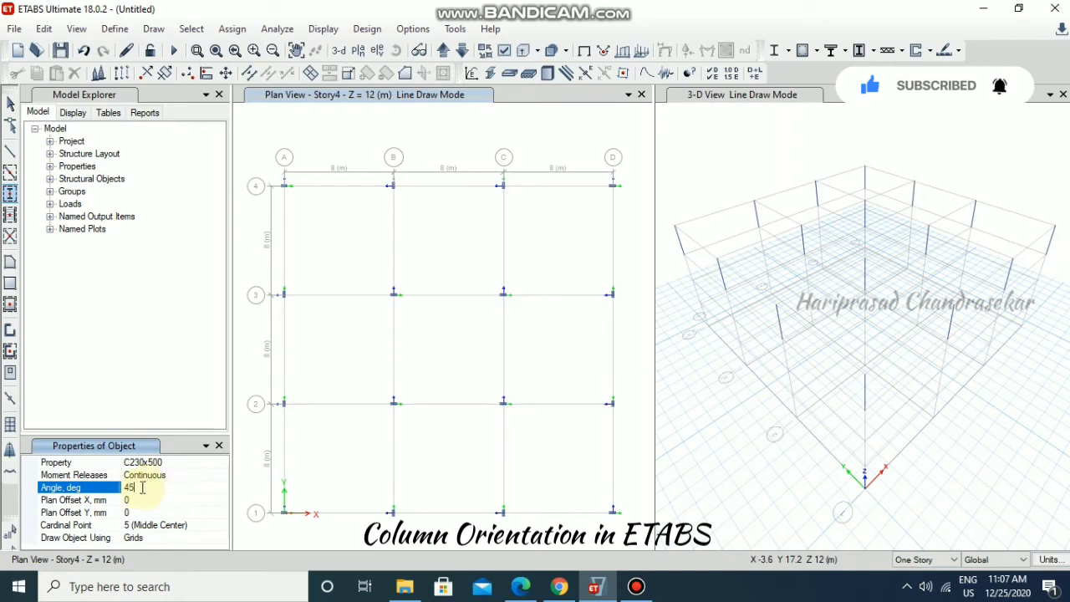
pyautogui.click(447, 297)
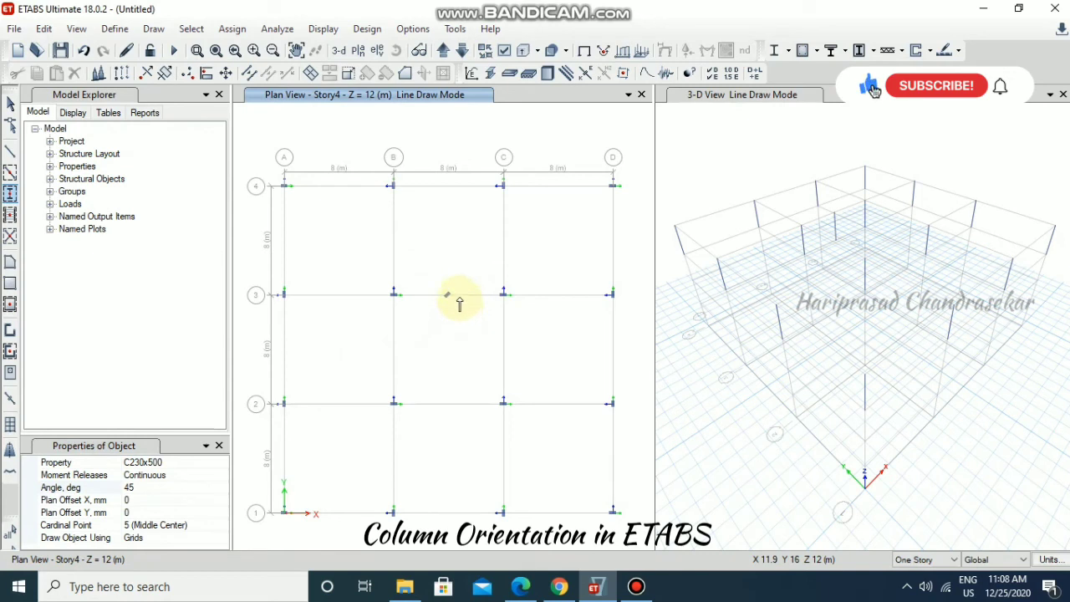
pyautogui.scroll(3, 451, 309)
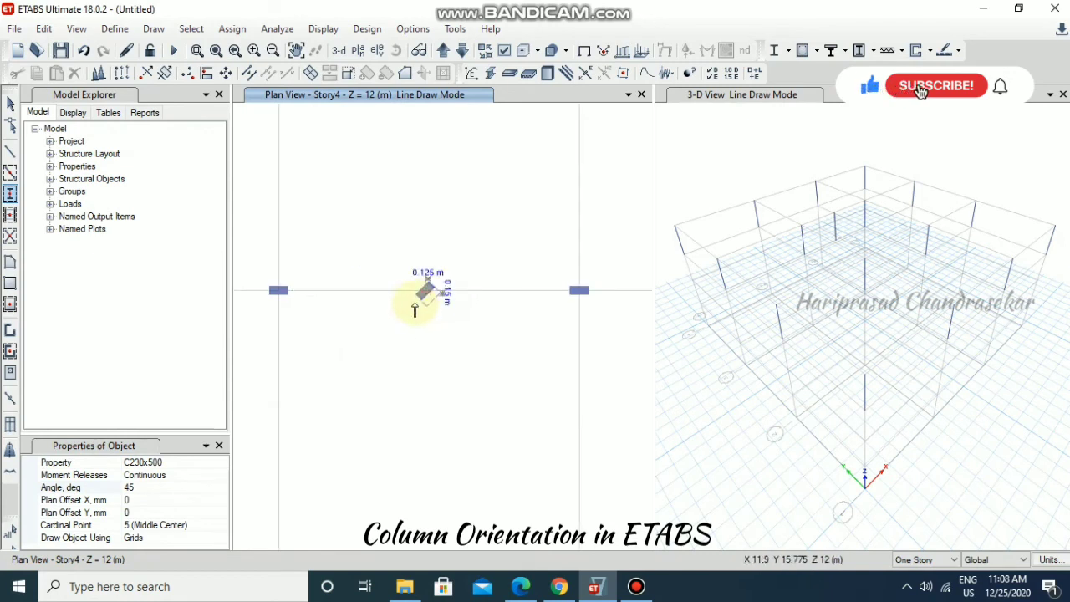
pyautogui.click(176, 489)
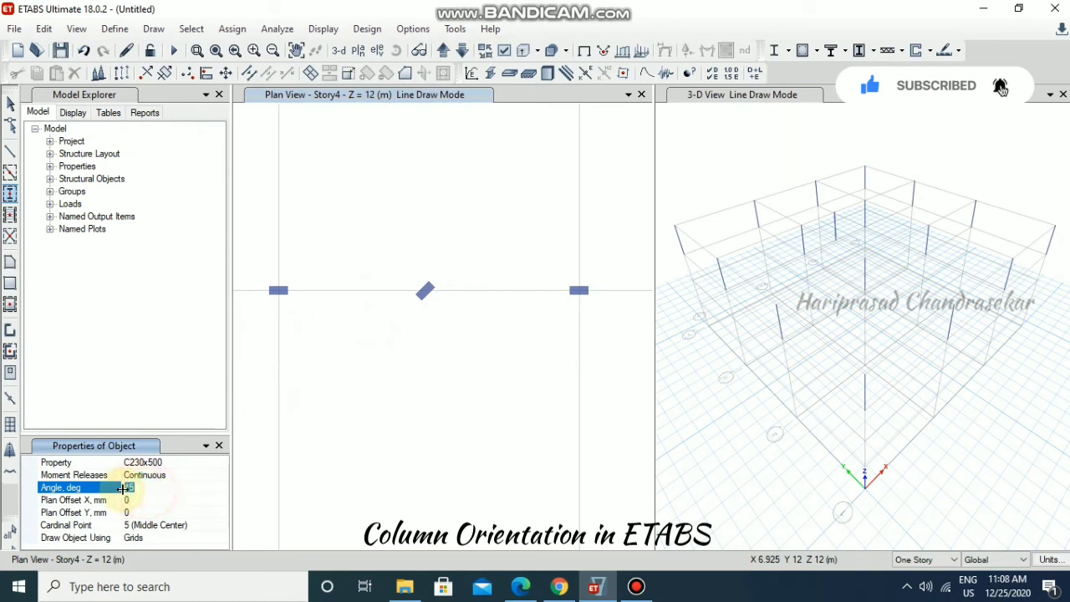
# Draw a 60° column on grid line 2 between B and C, plus another on grid line 3
pyautogui.doubleClick(147, 489)
pyautogui.write('60')
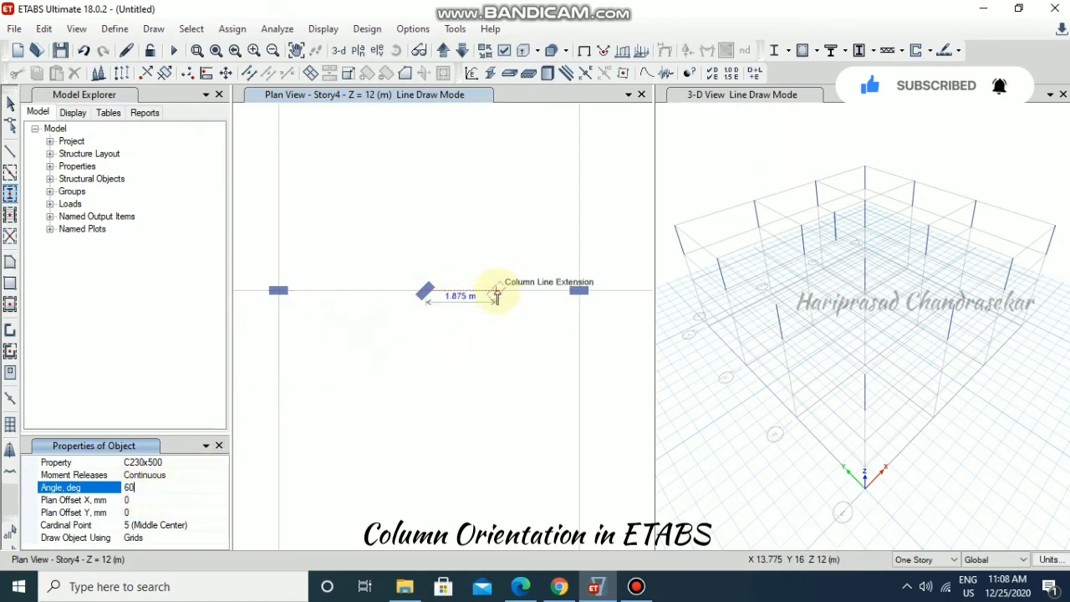
pyautogui.scroll(-5, 449, 226)
pyautogui.scroll(5, 454, 265)
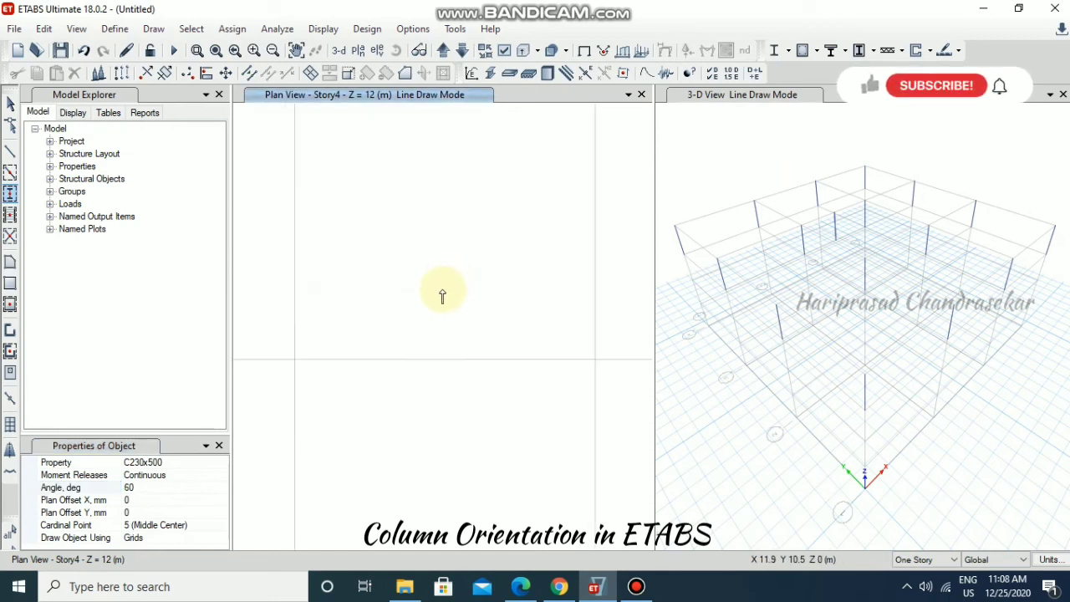
pyautogui.click(427, 359)
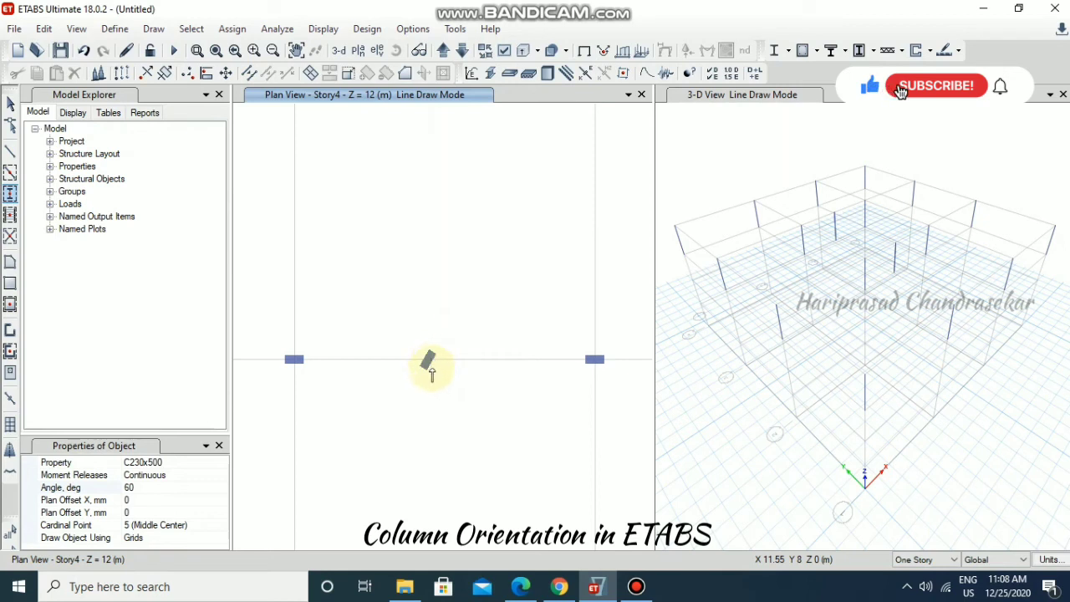
pyautogui.moveTo(456, 226); pyautogui.dragTo(430, 342, button='middle')
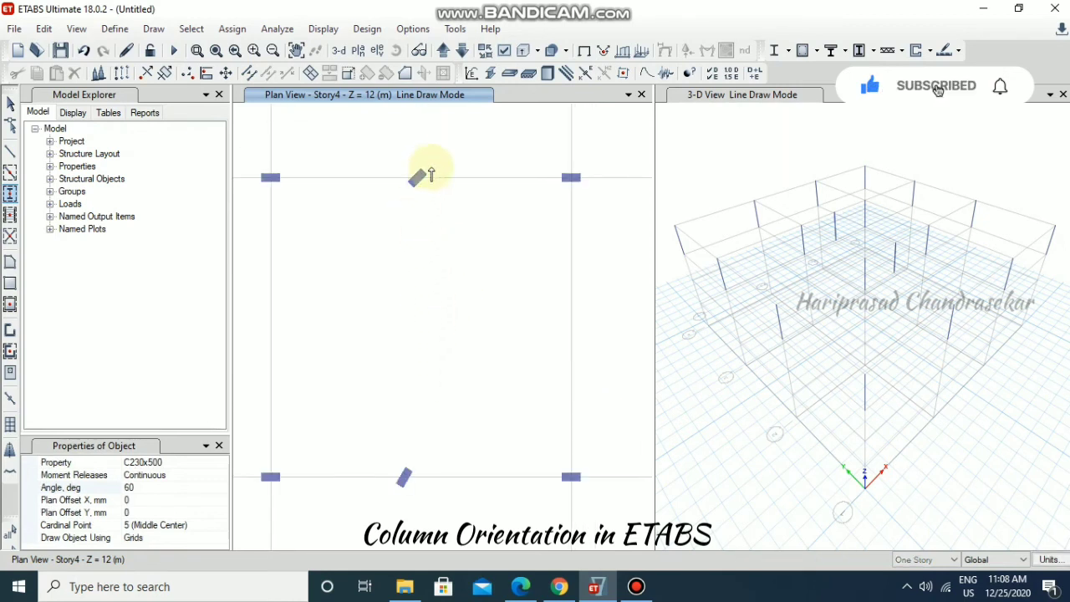
pyautogui.click(430, 173)
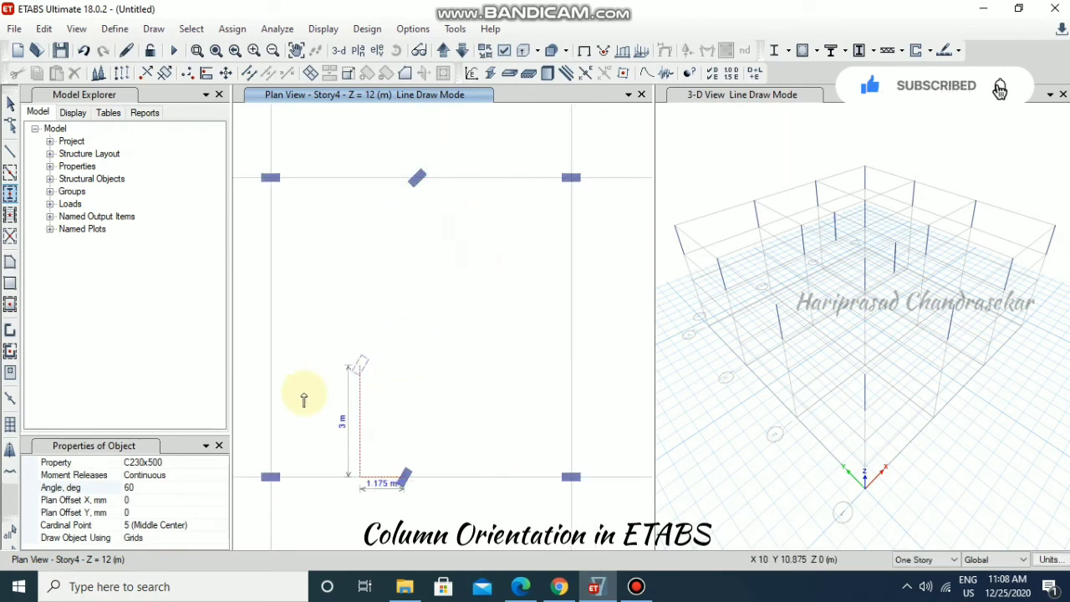
pyautogui.click(143, 487)
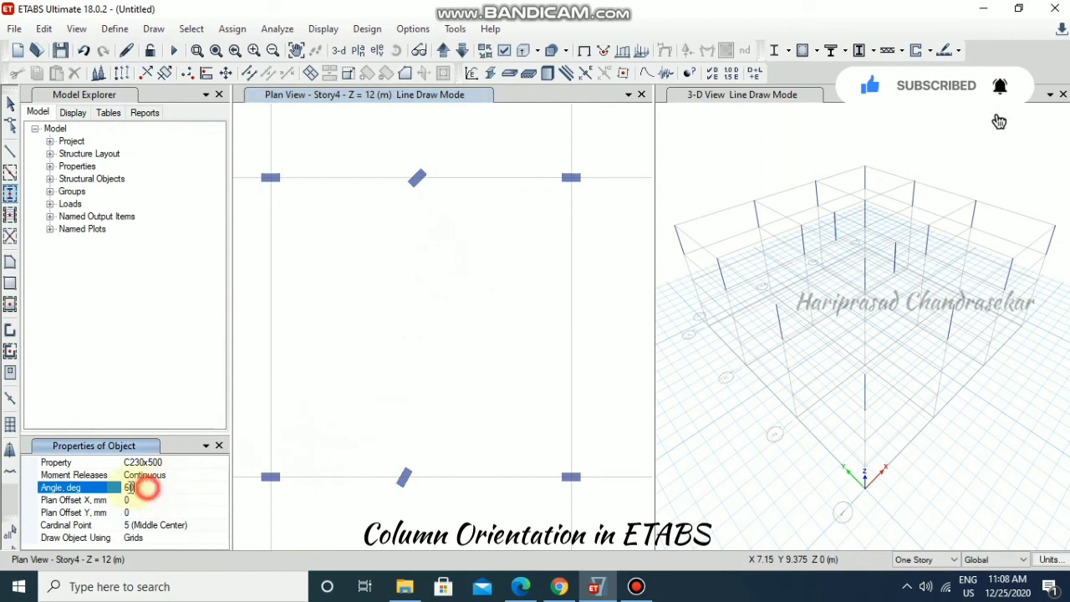
# Draw two more columns between B and C: 0° on grid line 3, 90° on grid line 2
pyautogui.doubleClick(132, 487)
pyautogui.write('0')
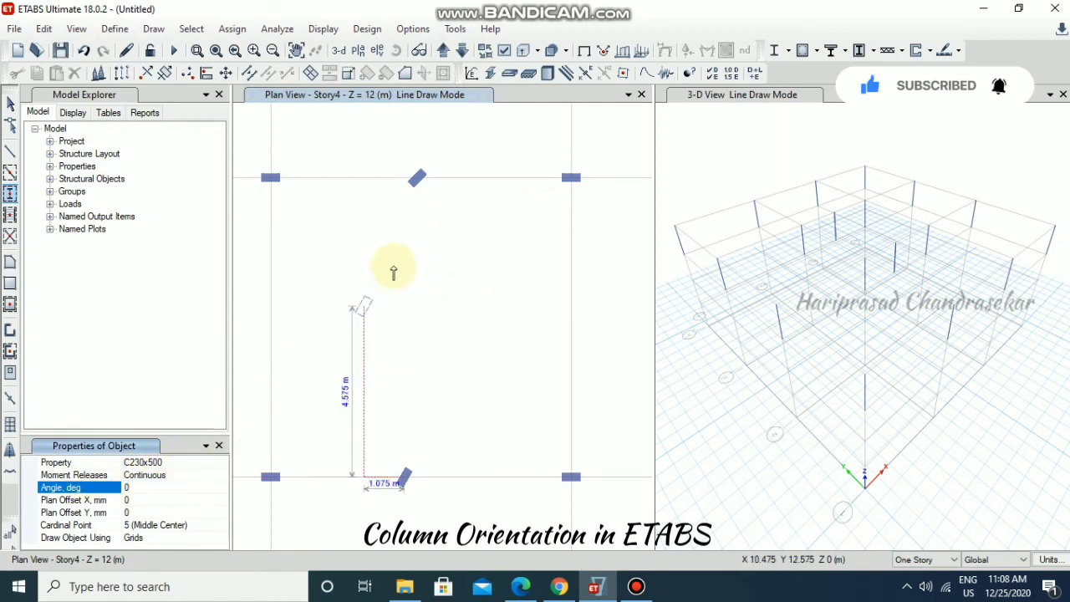
pyautogui.click(505, 178)
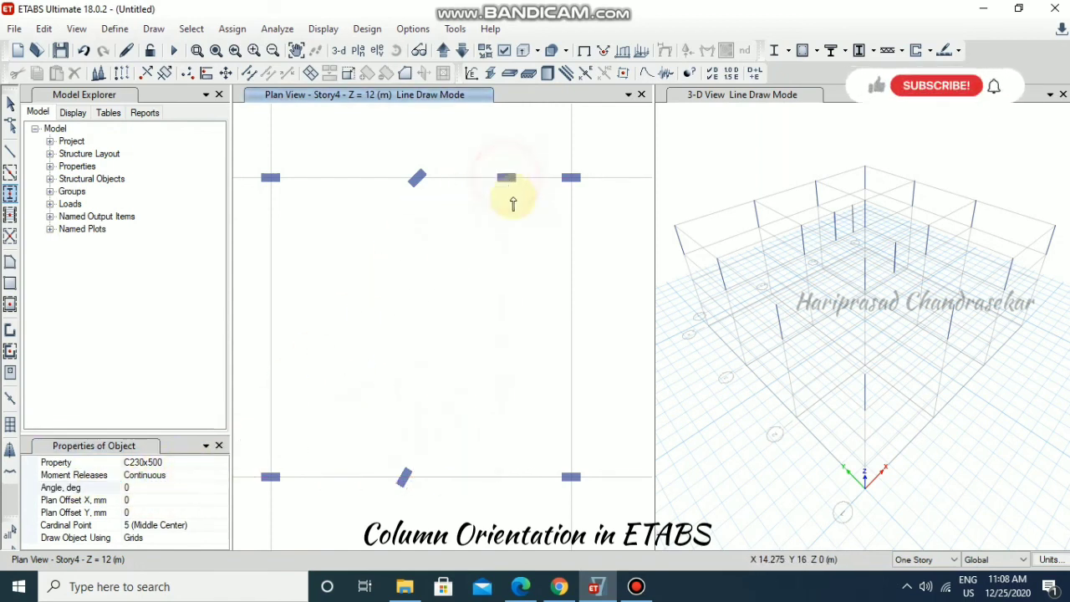
pyautogui.click(128, 487)
pyautogui.write('90')
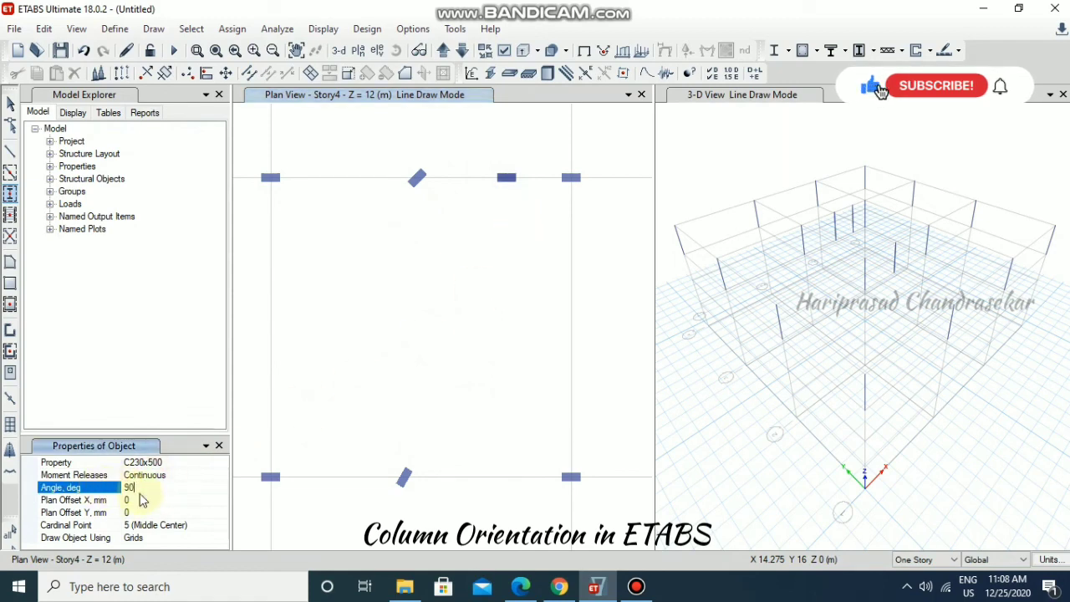
pyautogui.press('Return')
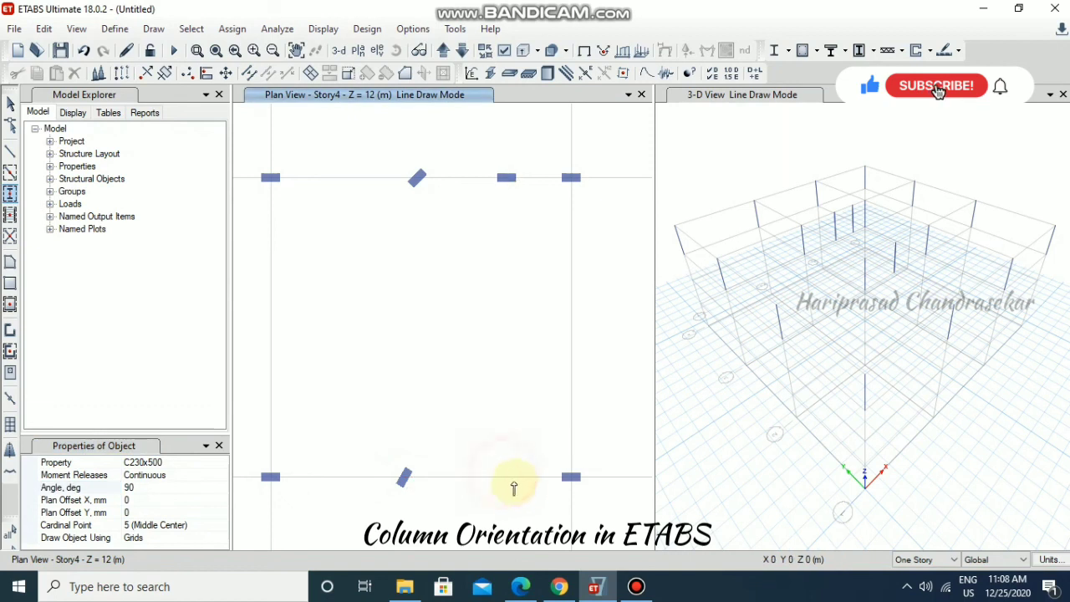
pyautogui.click(491, 481)
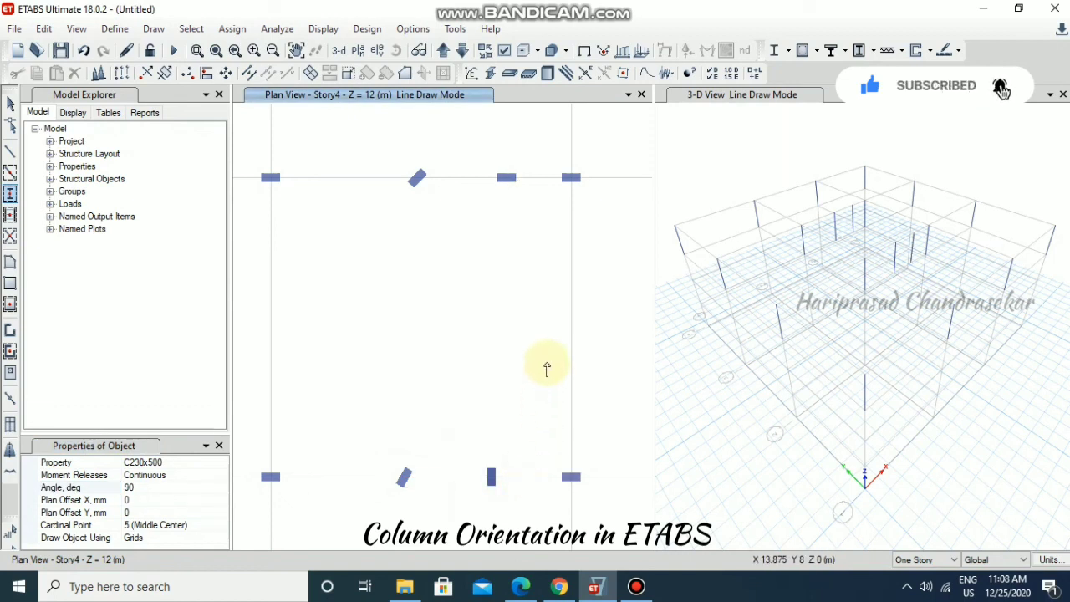
pyautogui.press('Escape')
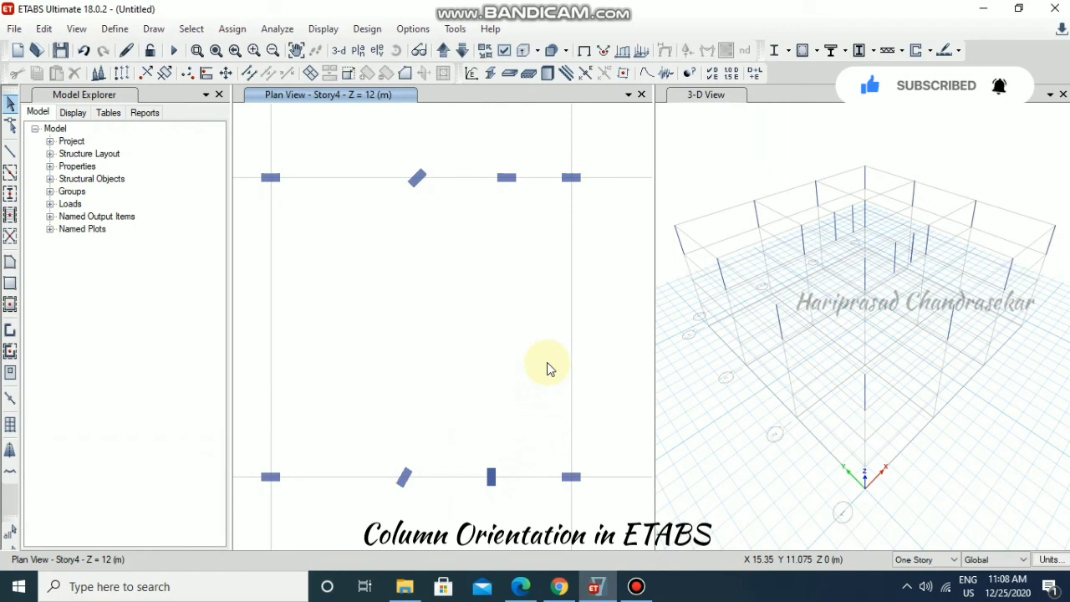